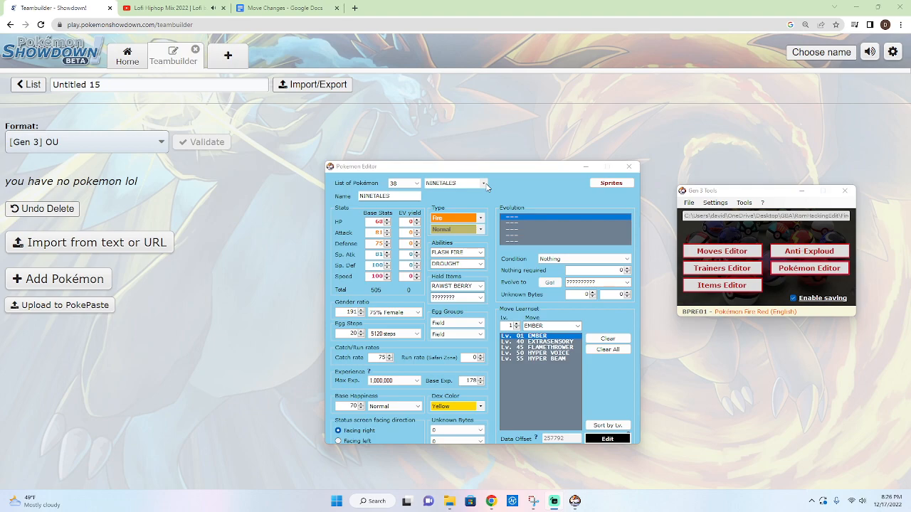
Step: Load Jigglypuff's entry and examine its learnset moves from Arm Thrust through Meteor Mash
{"action": "left_click", "coordinate": [484, 184]}
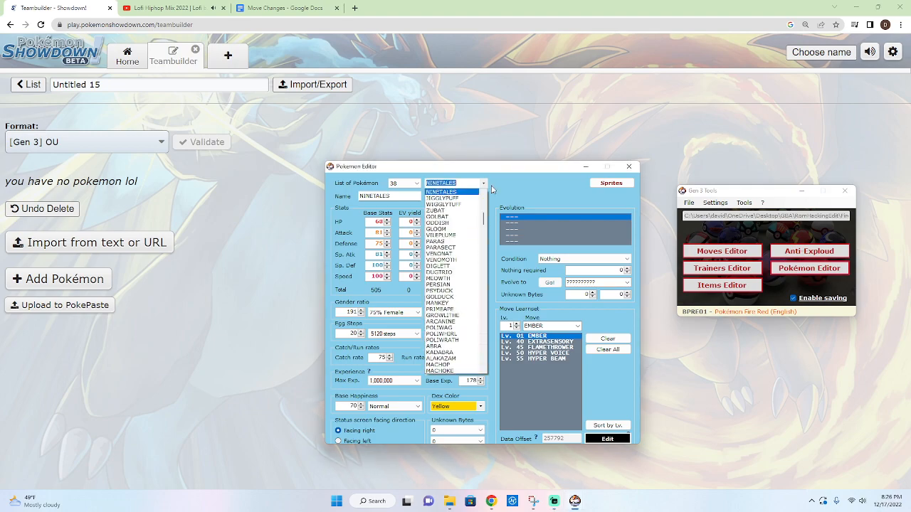
{"action": "left_click", "coordinate": [442, 199]}
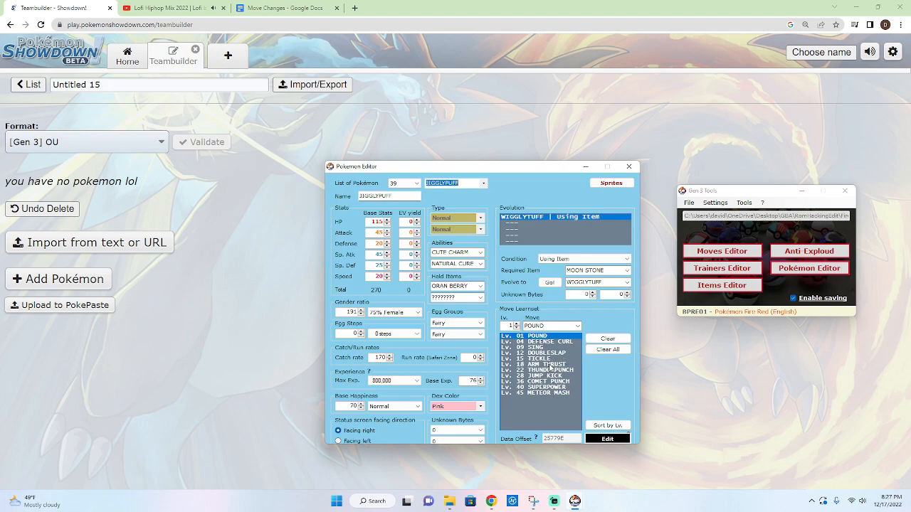
{"action": "left_click", "coordinate": [550, 365]}
{"action": "left_click", "coordinate": [549, 371]}
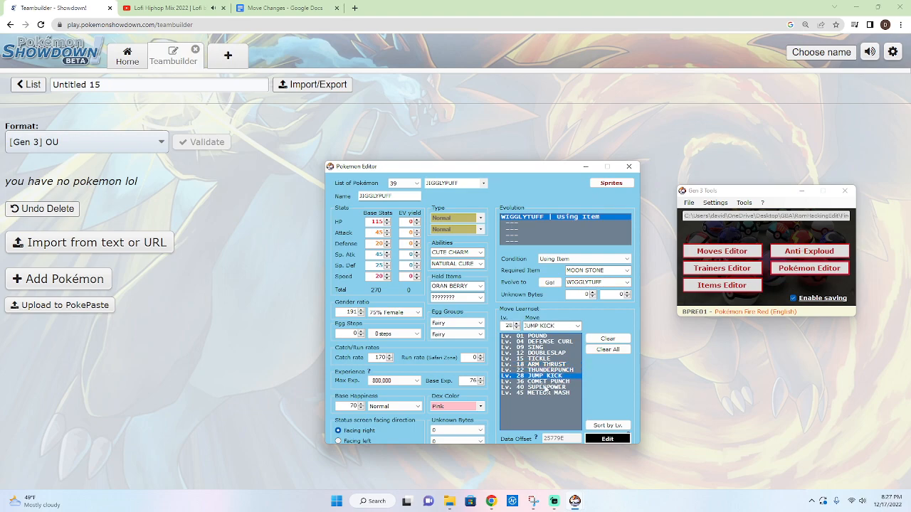
{"action": "left_click", "coordinate": [545, 382]}
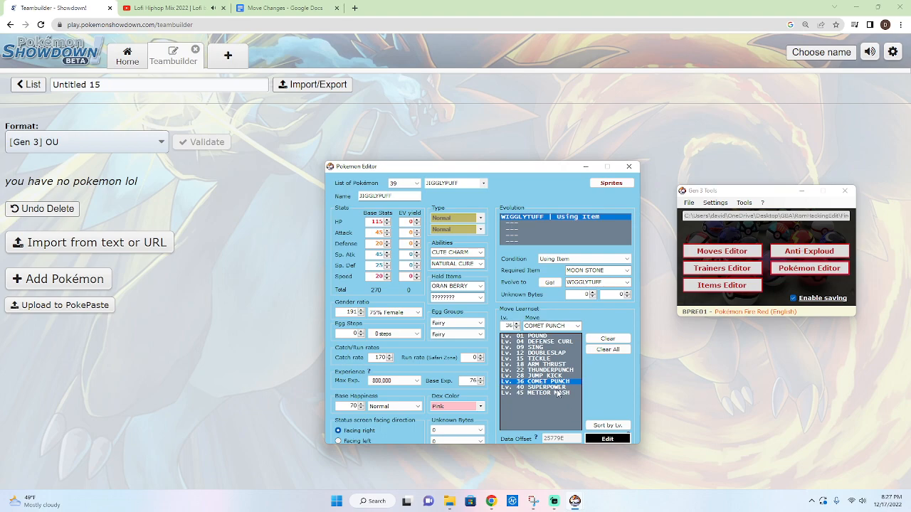
{"action": "left_click", "coordinate": [555, 388]}
{"action": "left_click", "coordinate": [549, 394]}
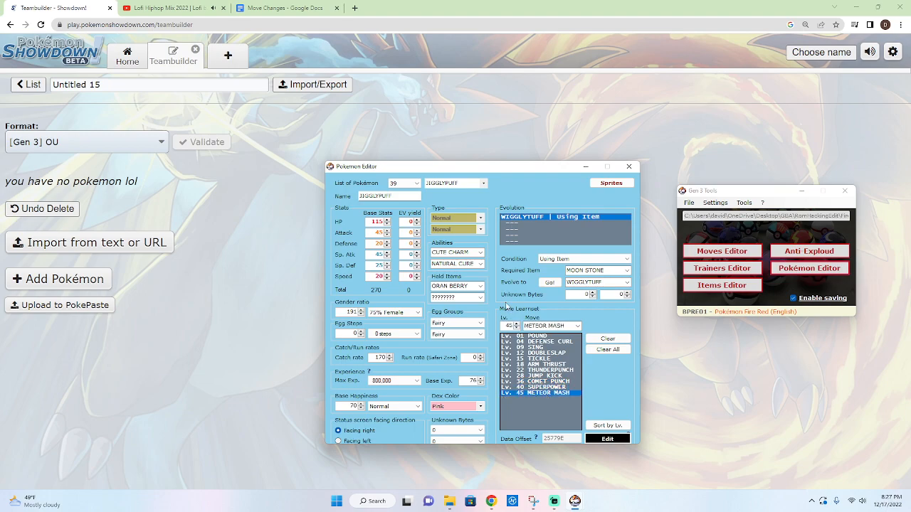
{"action": "left_click", "coordinate": [546, 387]}
{"action": "left_click", "coordinate": [541, 376]}
{"action": "left_click", "coordinate": [541, 364]}
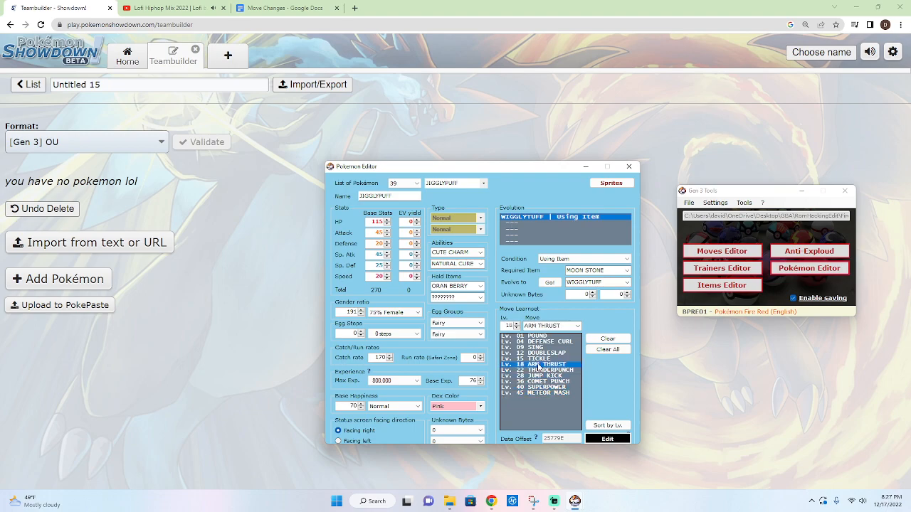
Step: Load Wigglytuff's entry, then search for "wigg" in the Pokémon Showdown teambuilder to compare its original base stats with the edited ones
{"action": "left_click", "coordinate": [484, 184]}
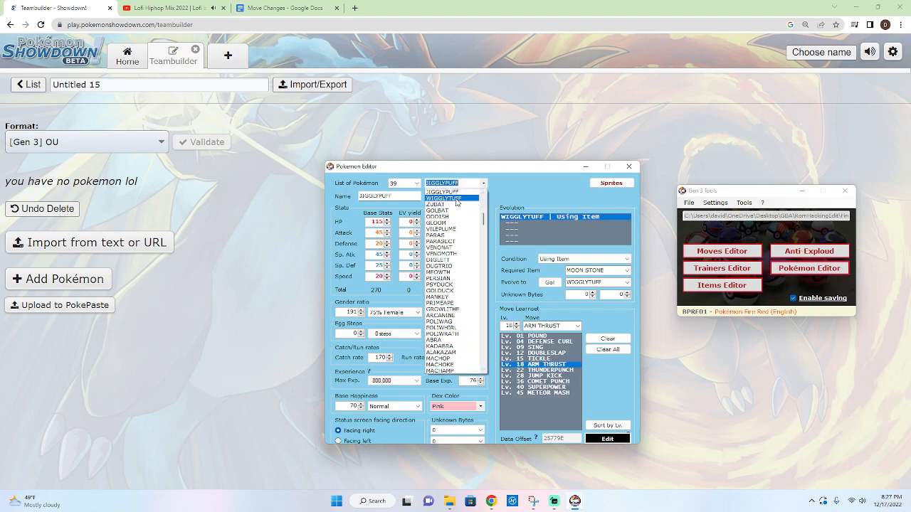
{"action": "left_click", "coordinate": [456, 200]}
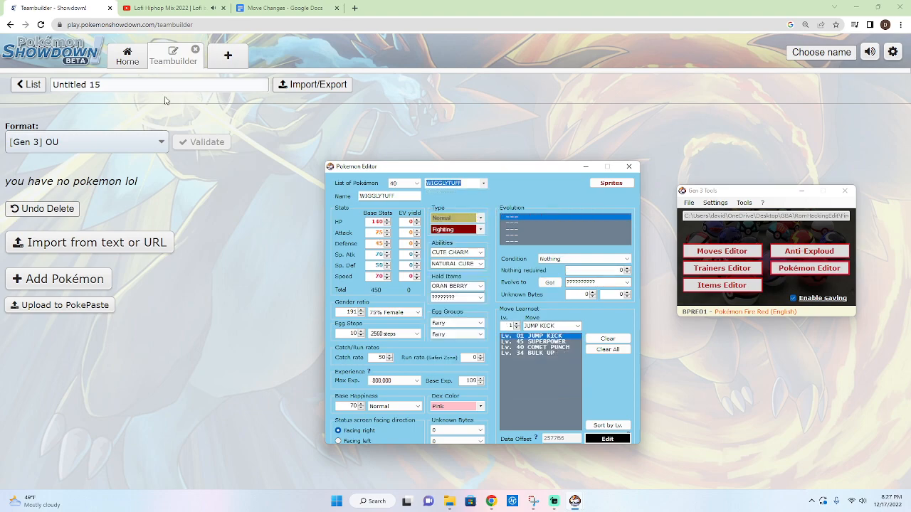
{"action": "left_click", "coordinate": [85, 279]}
{"action": "type", "text": "wigg"}
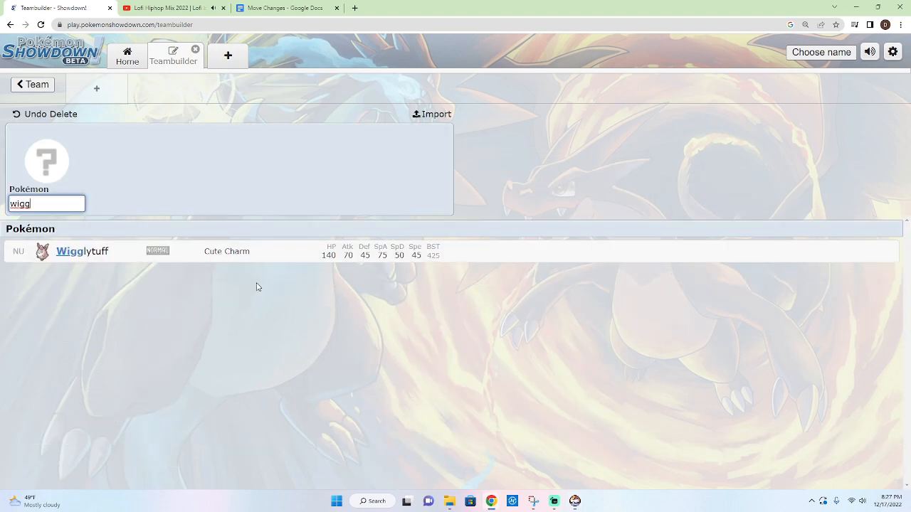
{"action": "left_click", "coordinate": [562, 470]}
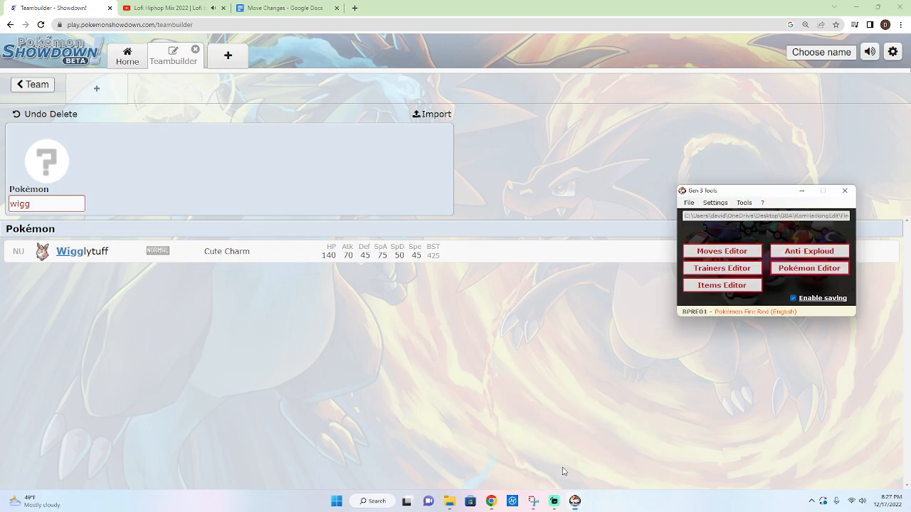
{"action": "left_click", "coordinate": [602, 472]}
{"action": "left_click_drag", "start_coordinate": [483, 168], "coordinate": [673, 186]}
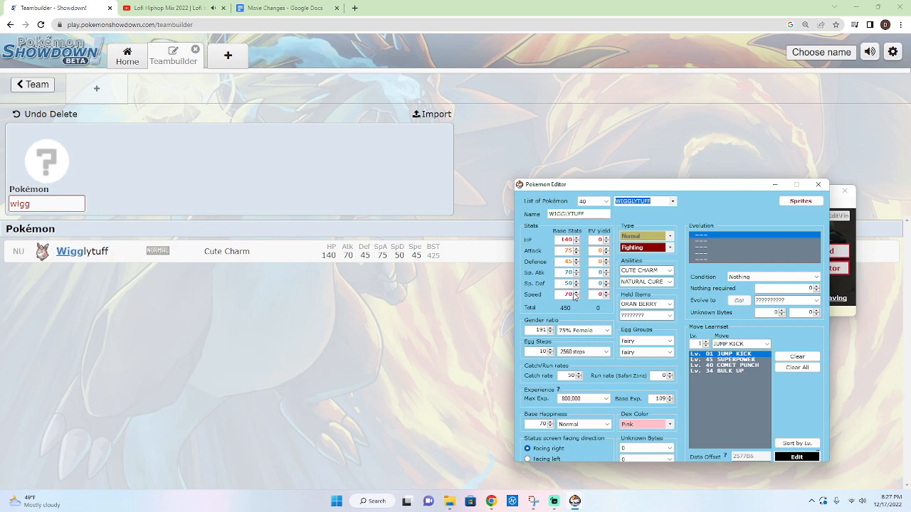
Step: Sort Wigglytuff's move learnset by level
{"action": "left_click_drag", "start_coordinate": [602, 190], "coordinate": [355, 198]}
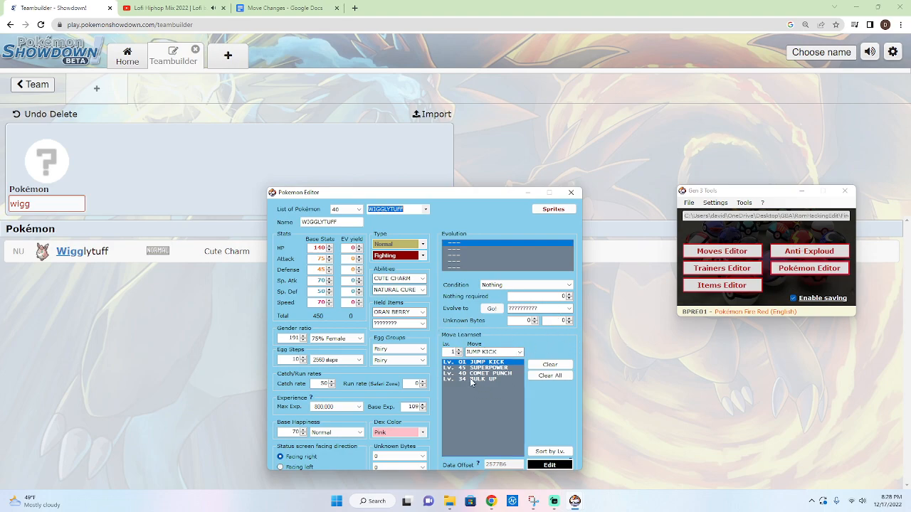
{"action": "left_click", "coordinate": [549, 452]}
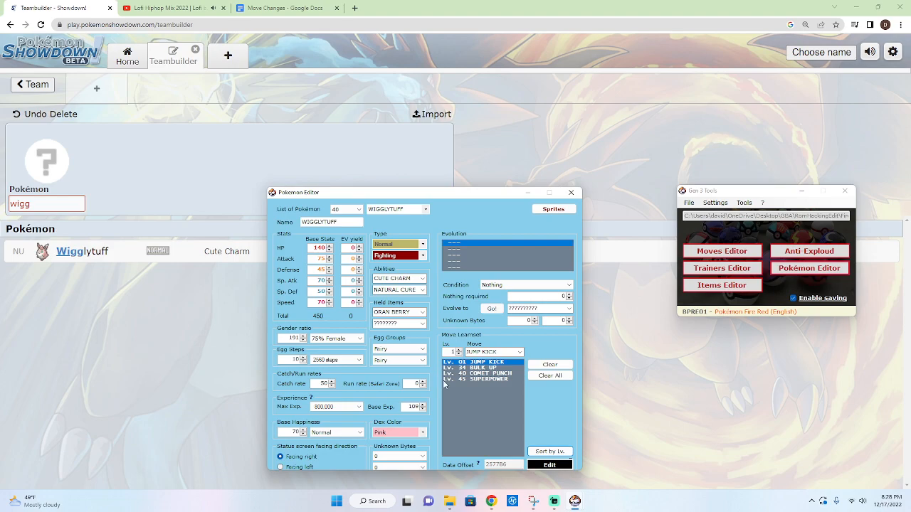
Step: Load Zubat's entry, number 41, and examine its stats, abilities and level-up moves
{"action": "left_click", "coordinate": [426, 210]}
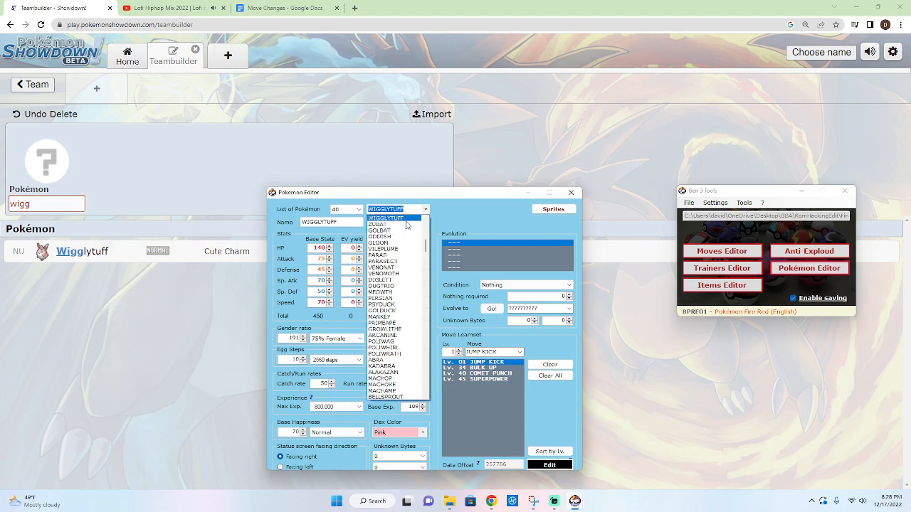
{"action": "left_click", "coordinate": [400, 232]}
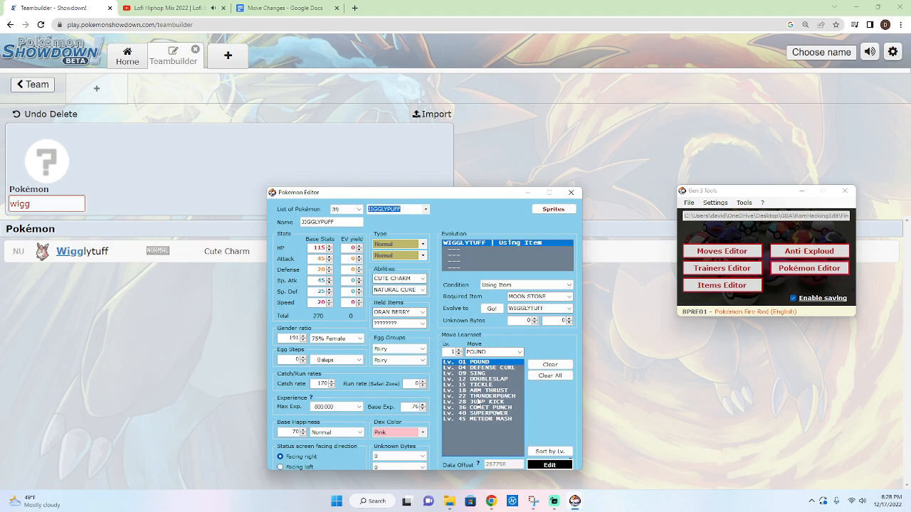
{"action": "left_click", "coordinate": [358, 211]}
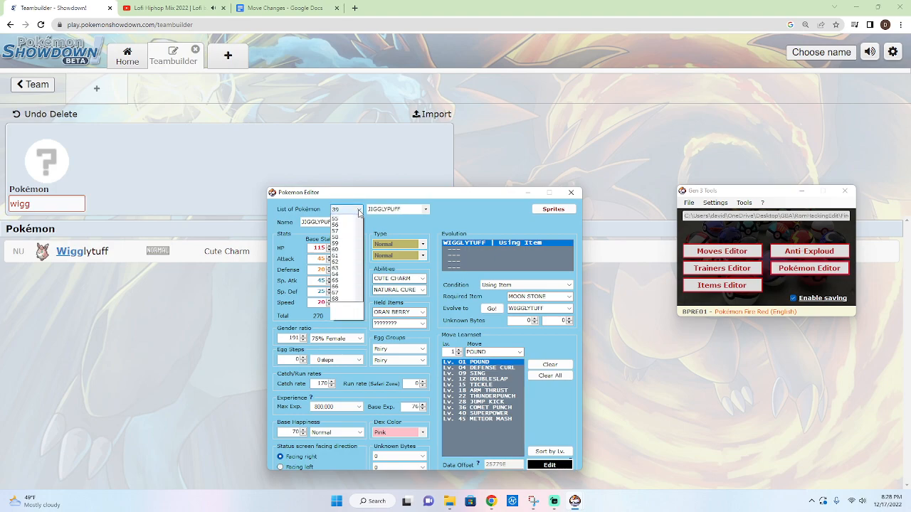
{"action": "left_click", "coordinate": [342, 231]}
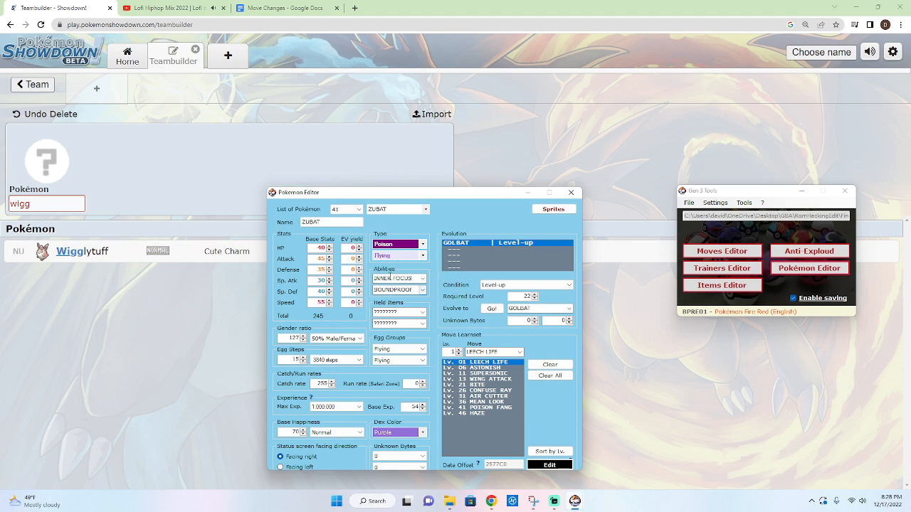
{"action": "left_click_drag", "start_coordinate": [326, 197], "coordinate": [387, 192]}
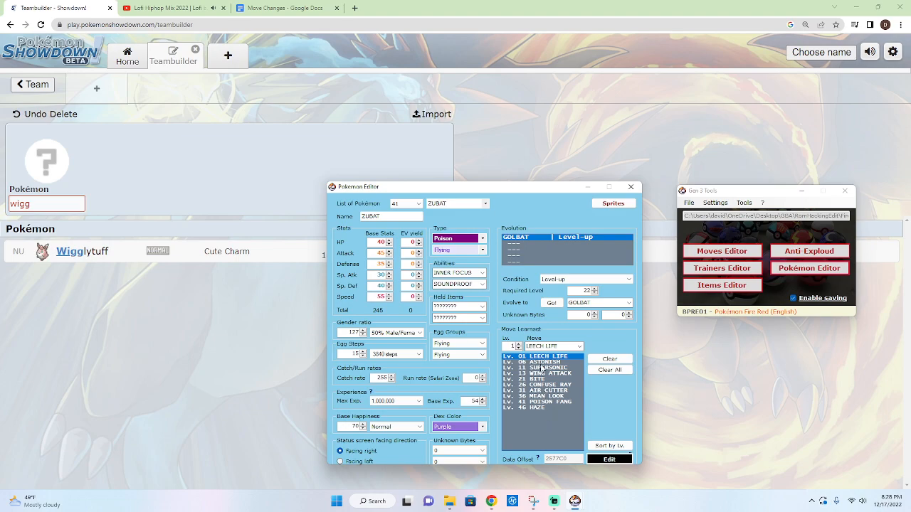
Step: Load Golbat's entry and then Crobat's to examine their stats, evolution and learnsets
{"action": "left_click", "coordinate": [474, 206]}
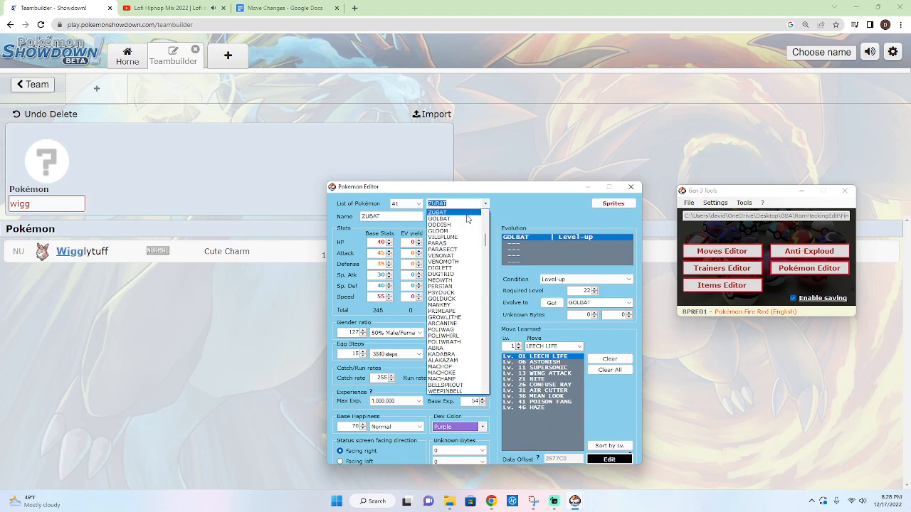
{"action": "left_click", "coordinate": [463, 222]}
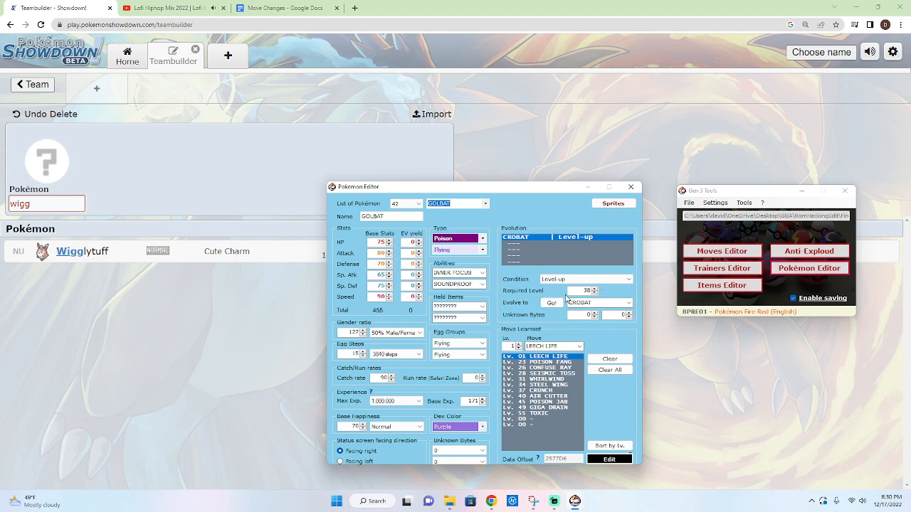
{"action": "left_click", "coordinate": [485, 204]}
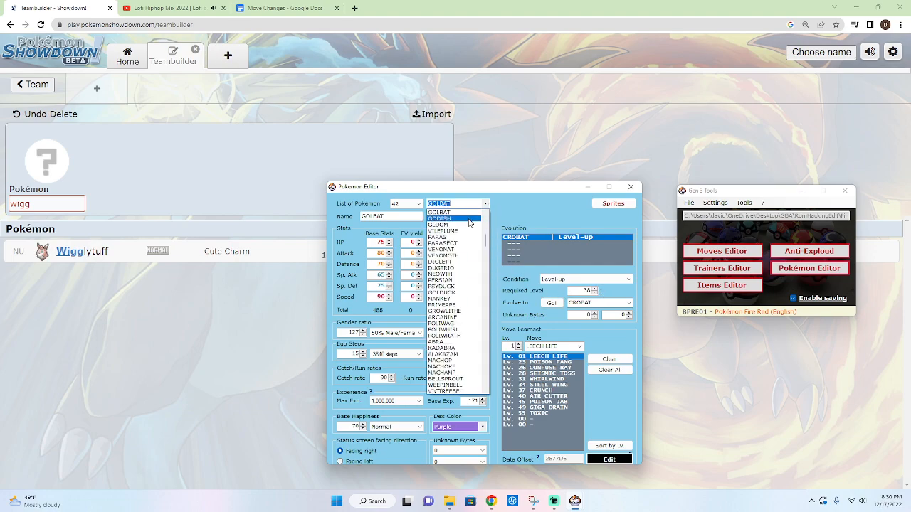
{"action": "left_click", "coordinate": [487, 205]}
{"action": "left_click", "coordinate": [487, 205]}
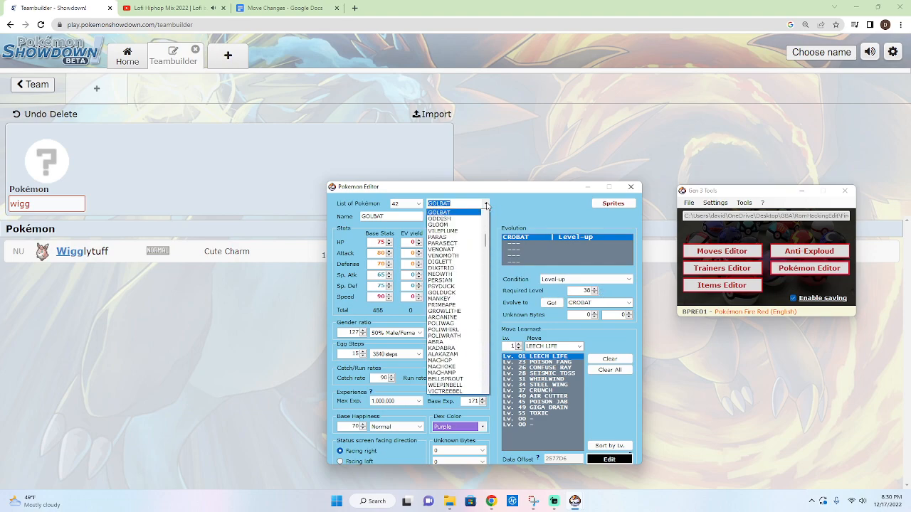
{"action": "type", "text": "cro"}
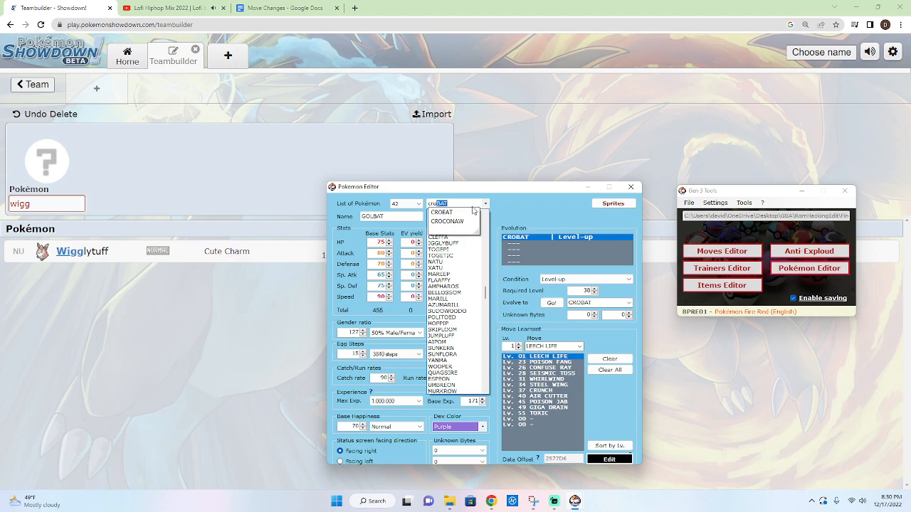
{"action": "left_click", "coordinate": [466, 213]}
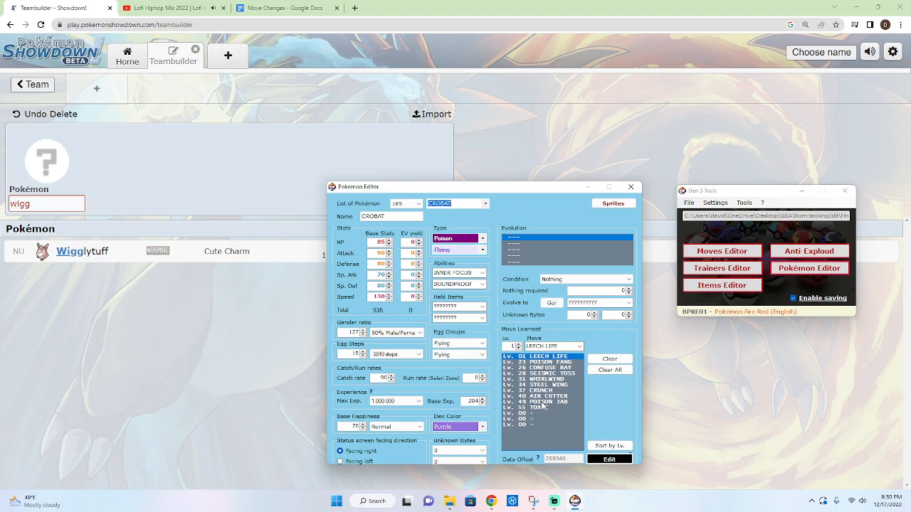
Step: Go back to Golbat's entry, then load Oddish to examine its types, abilities and learnset
{"action": "left_click", "coordinate": [484, 204]}
{"action": "type", "text": "gol"}
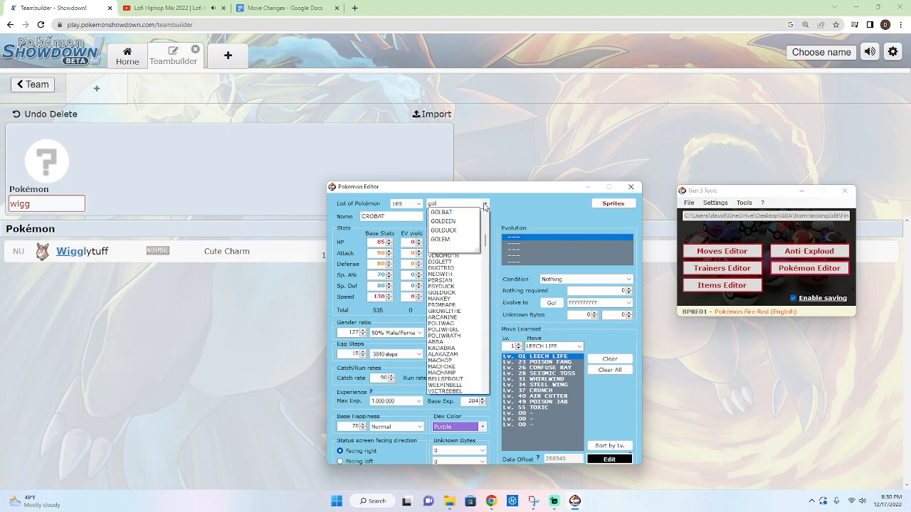
{"action": "left_click", "coordinate": [441, 212]}
{"action": "left_click", "coordinate": [485, 204]}
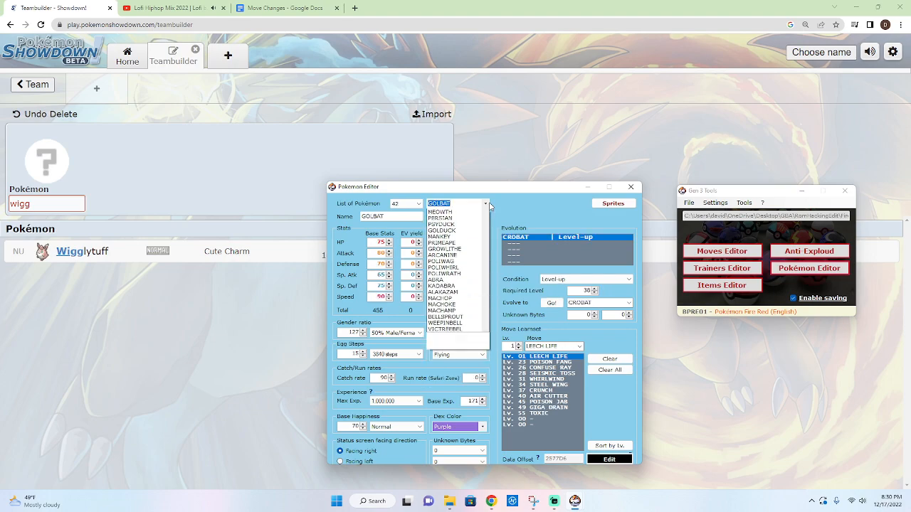
{"action": "left_click", "coordinate": [473, 219]}
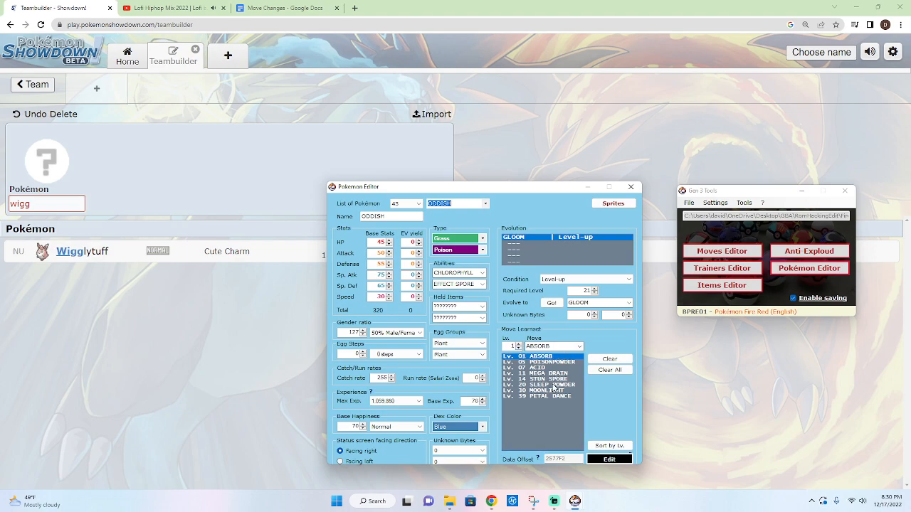
Step: Load Gloom's entry and then Vileplume's to examine their evolutions, stats and learnsets
{"action": "left_click", "coordinate": [485, 204]}
{"action": "left_click", "coordinate": [466, 219]}
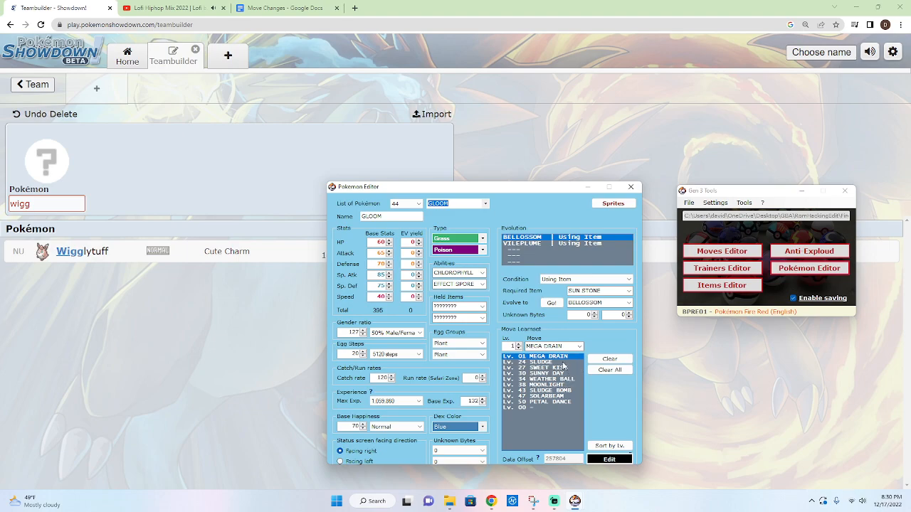
{"action": "left_click", "coordinate": [486, 204]}
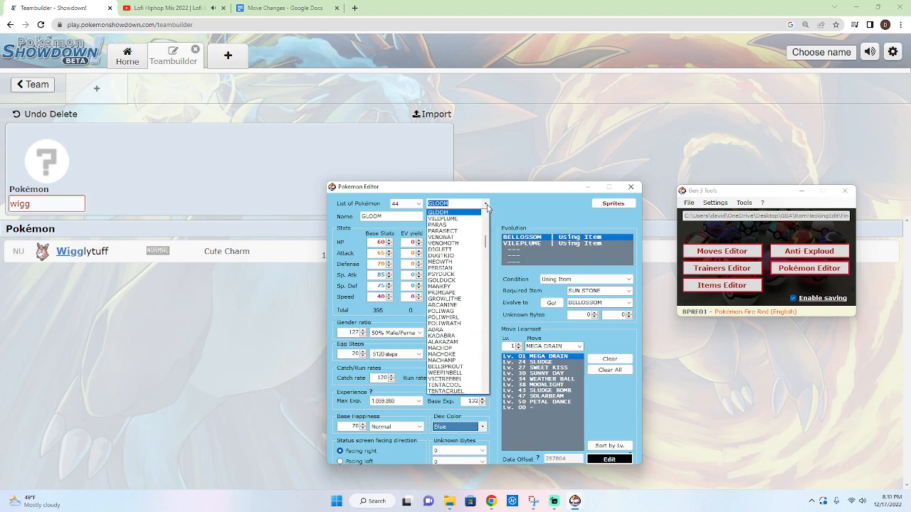
{"action": "left_click", "coordinate": [444, 218]}
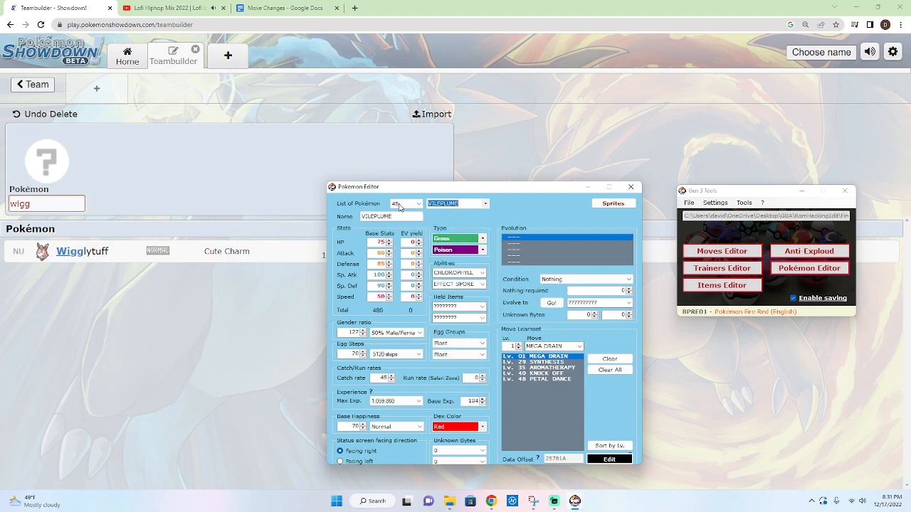
{"action": "left_click_drag", "start_coordinate": [386, 192], "coordinate": [462, 190]}
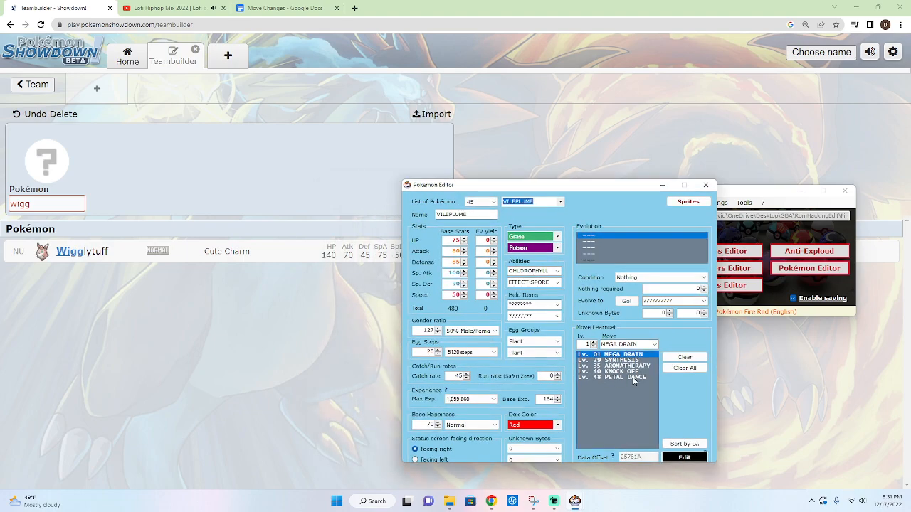
Step: Switch back and forth between Gloom's and Vileplume's entries to compare their evolutions, stats and level-up moves
{"action": "left_click", "coordinate": [543, 205]}
{"action": "scroll", "coordinate": [534, 228], "scroll_direction": "up", "scroll_amount": 1}
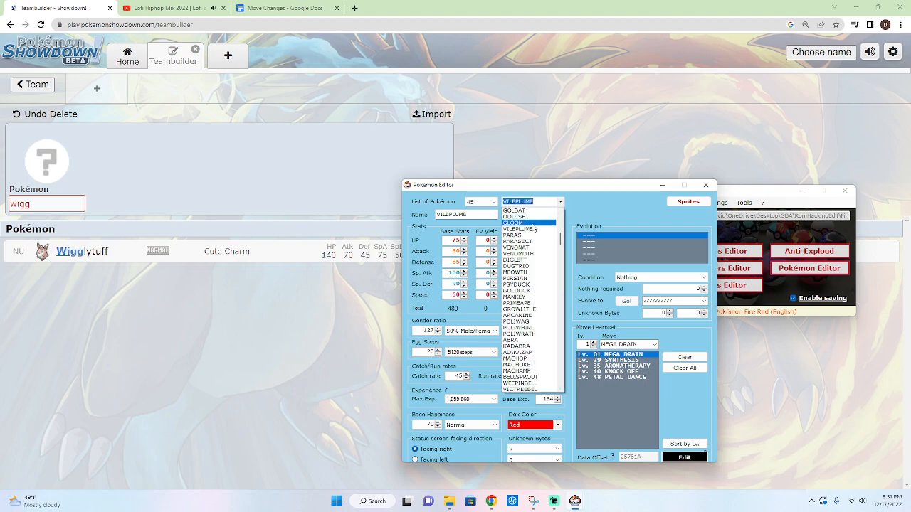
{"action": "left_click", "coordinate": [533, 225]}
{"action": "left_click", "coordinate": [562, 203]}
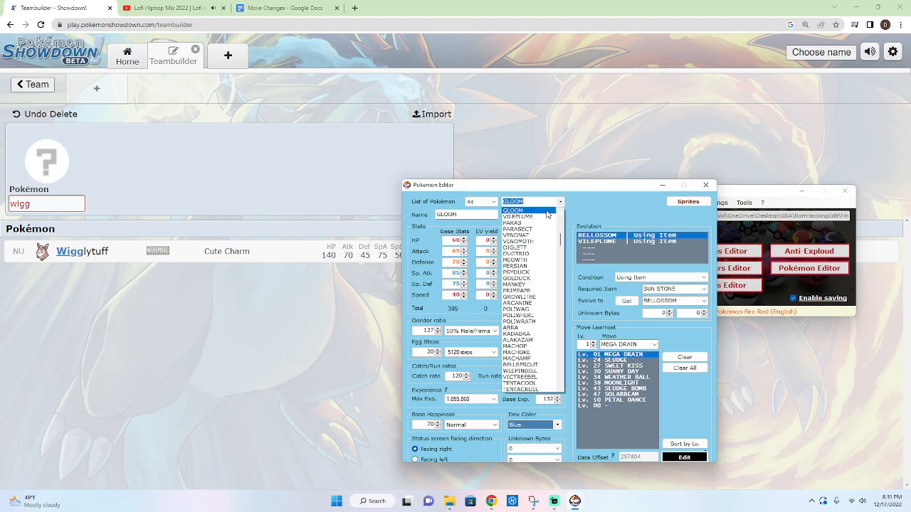
{"action": "left_click", "coordinate": [540, 217]}
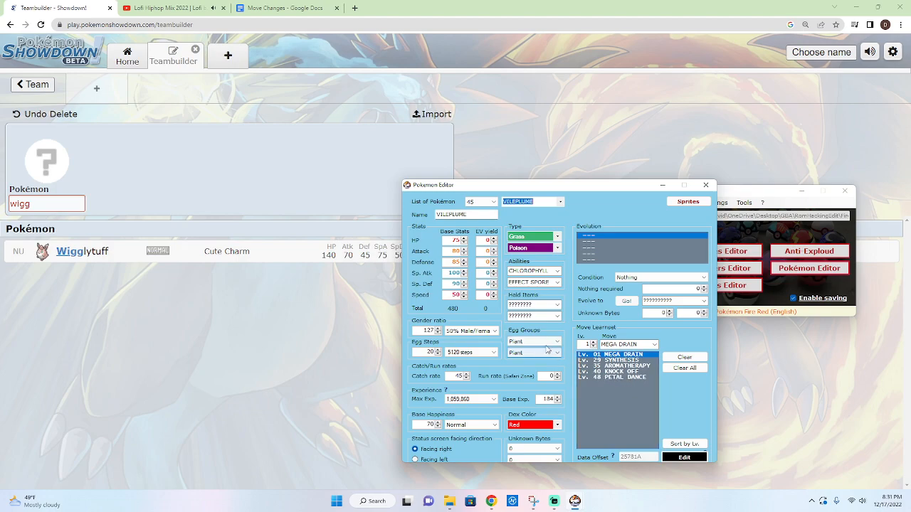
{"action": "left_click", "coordinate": [560, 202]}
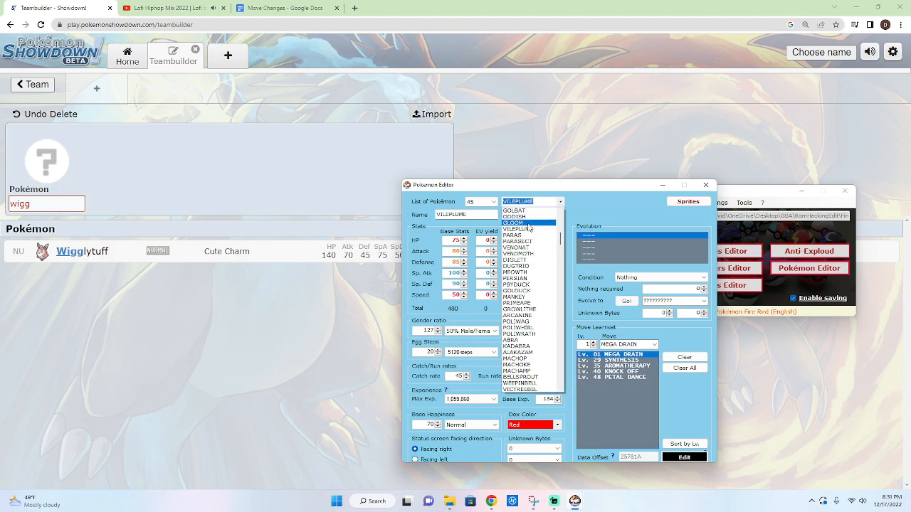
{"action": "left_click", "coordinate": [529, 224]}
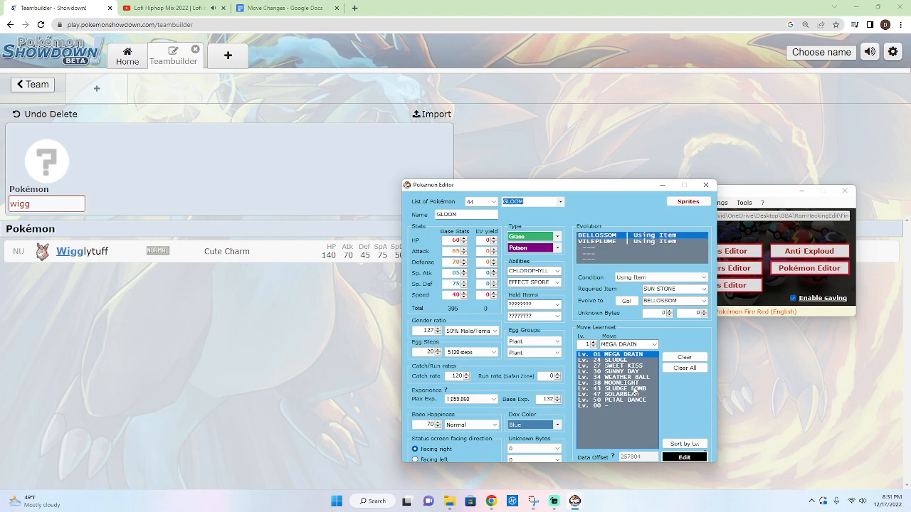
{"action": "left_click", "coordinate": [560, 202]}
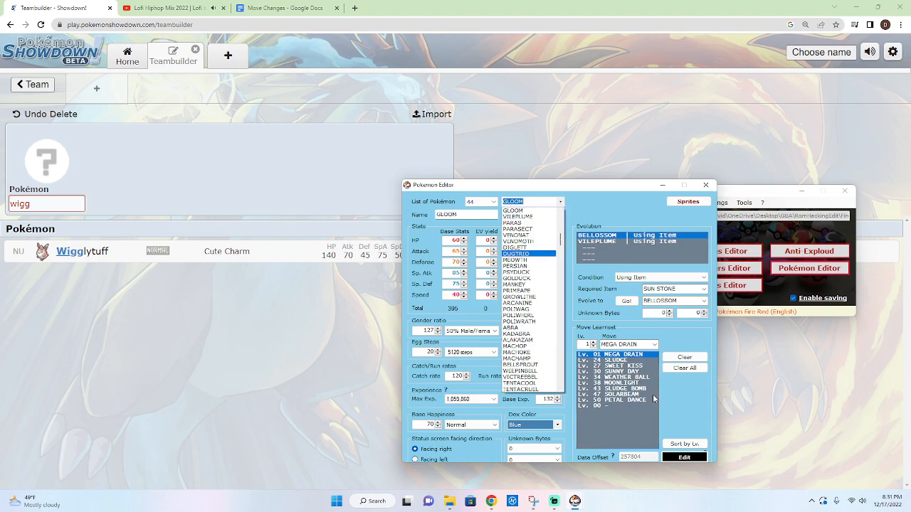
{"action": "left_click", "coordinate": [540, 218]}
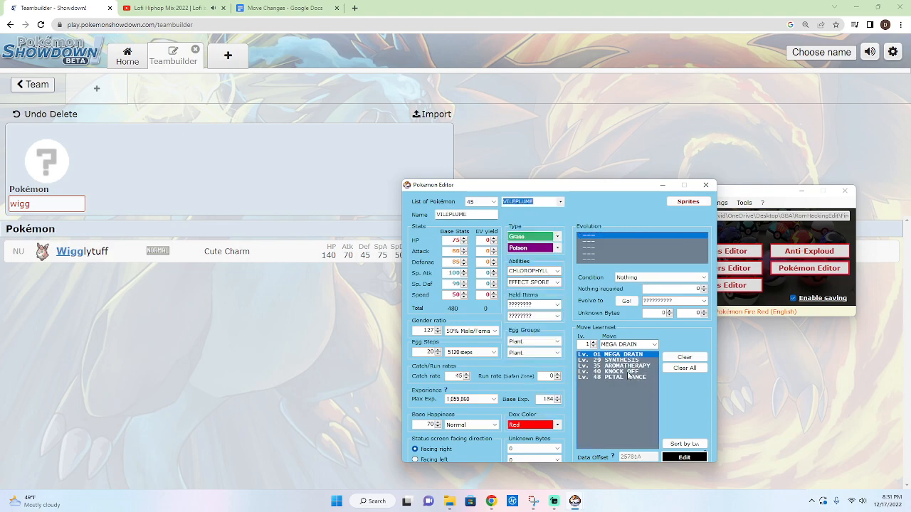
Step: Load Bellossom's entry to examine its stats, types, abilities and learnset
{"action": "left_click", "coordinate": [562, 202]}
{"action": "type", "text": "belLOSSOM"}
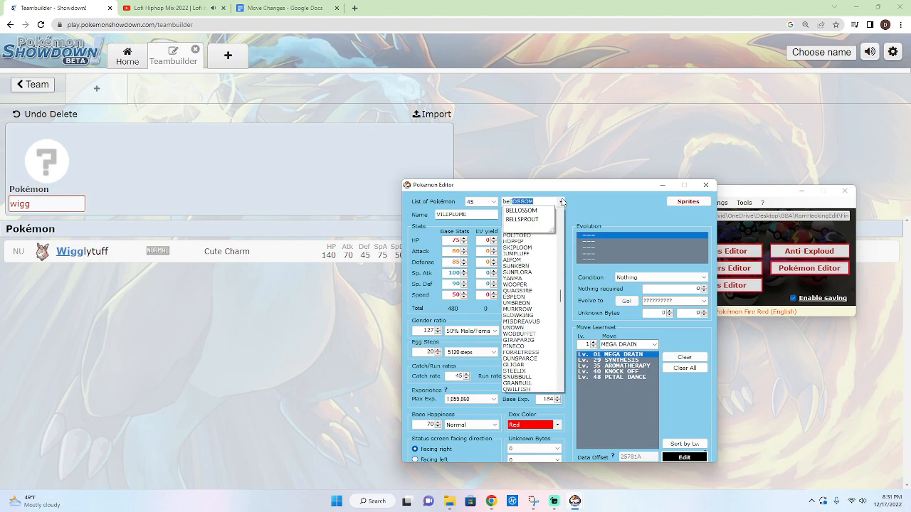
{"action": "left_click", "coordinate": [522, 210]}
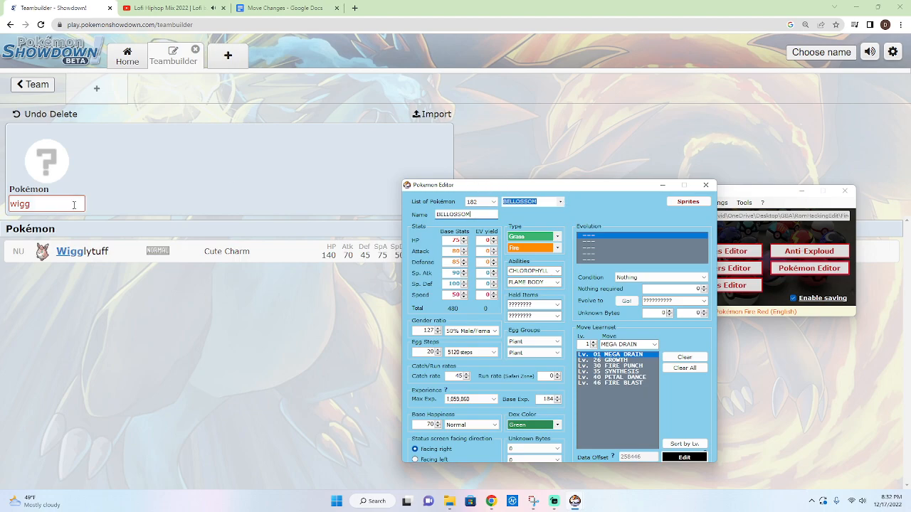
Step: Switch to the Pokémon Showdown teambuilder, add Bellossom to the team and show its original base stats
{"action": "left_click", "coordinate": [3, 206]}
{"action": "type", "text": "bell"}
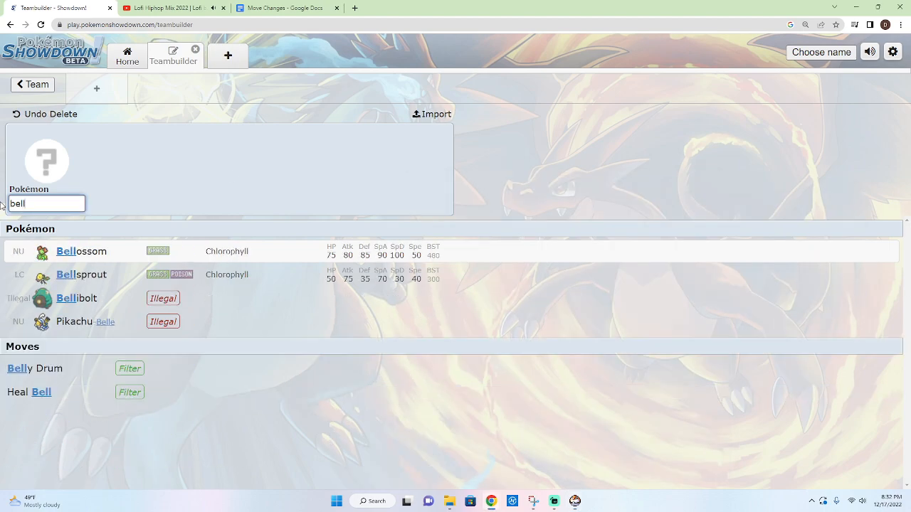
{"action": "key", "text": "Return"}
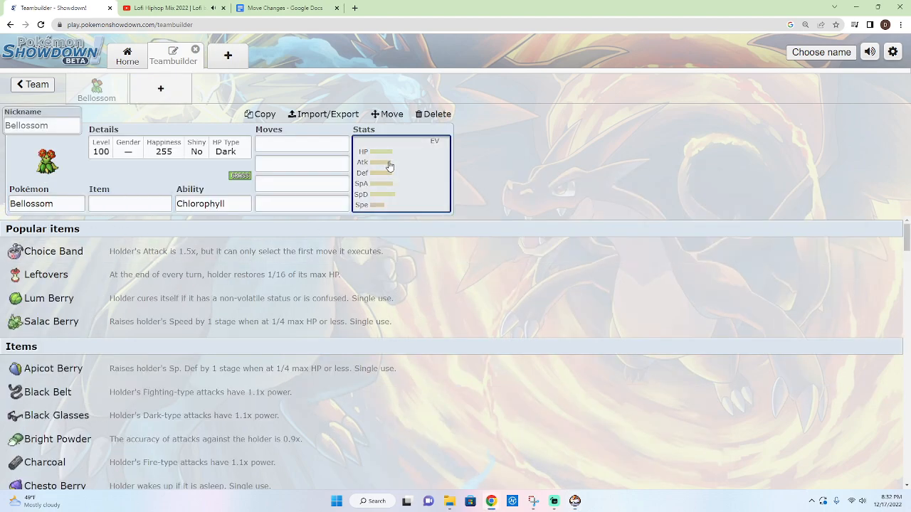
{"action": "left_click", "coordinate": [387, 163]}
Step: Switch back to the Pokemon Editor and place its window beside the Showdown base stats to compare Bellossom's values
{"action": "left_click", "coordinate": [574, 500]}
{"action": "left_click", "coordinate": [560, 478]}
{"action": "left_click", "coordinate": [577, 503]}
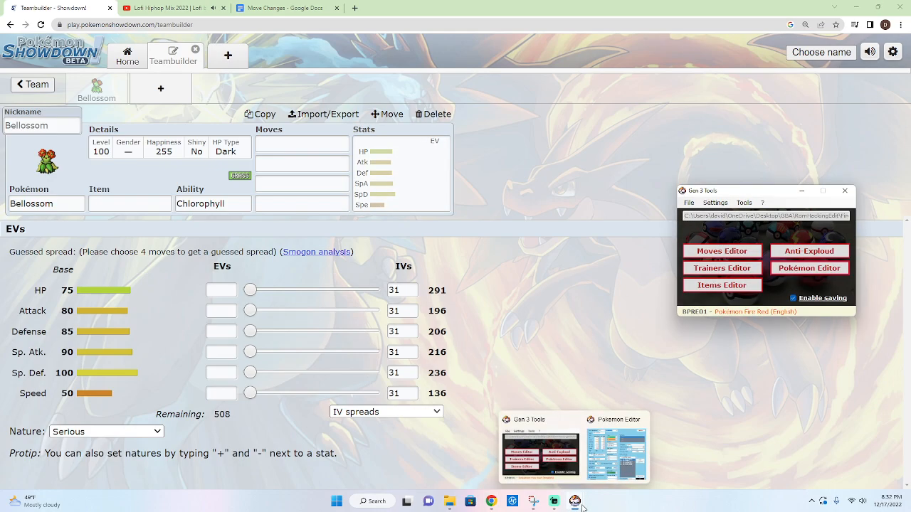
{"action": "left_click", "coordinate": [598, 464]}
{"action": "left_click_drag", "start_coordinate": [542, 187], "coordinate": [580, 178]}
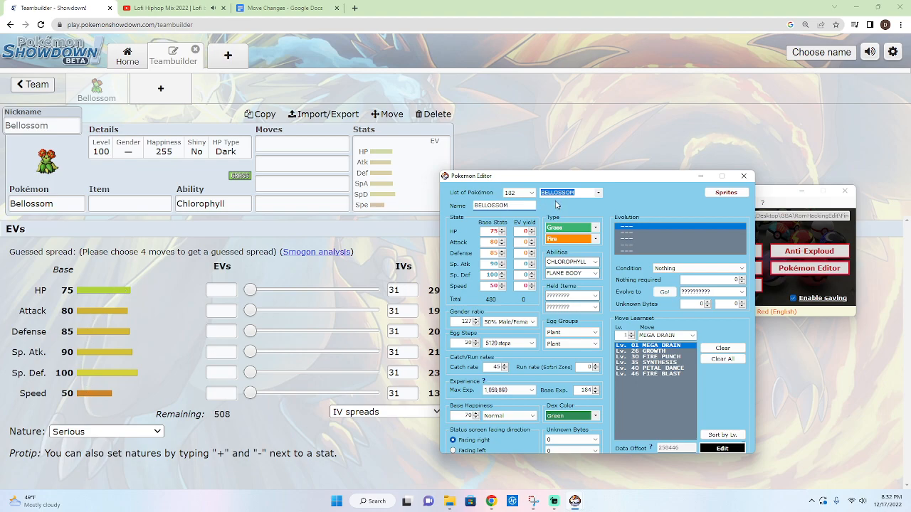
{"action": "left_click_drag", "start_coordinate": [535, 179], "coordinate": [558, 203]}
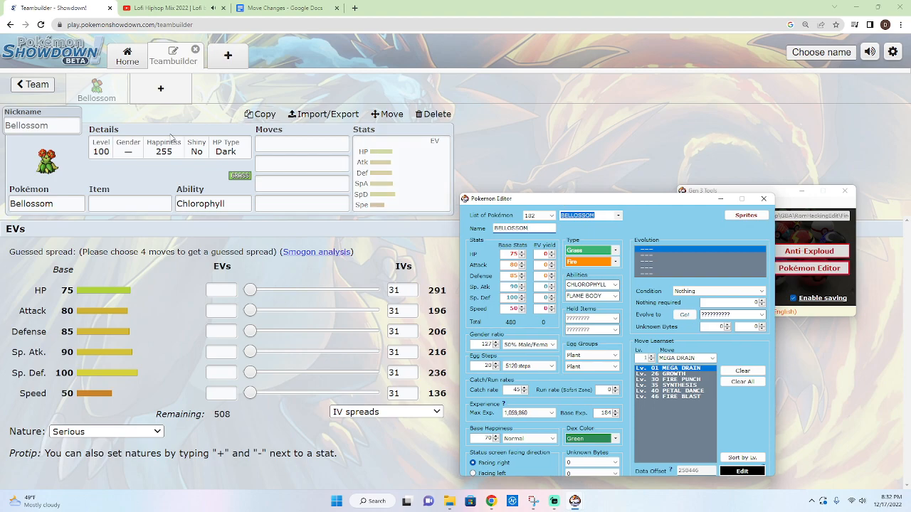
Step: In the Showdown teambuilder, add Vileplume as a second team member and show its base stats
{"action": "left_click", "coordinate": [154, 94]}
{"action": "left_click", "coordinate": [155, 94]}
{"action": "type", "text": "vil"}
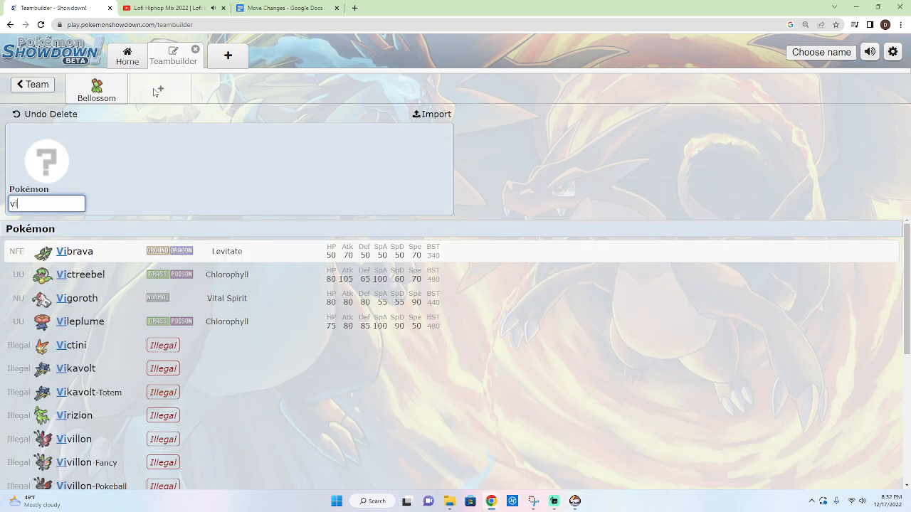
{"action": "key", "text": "Return"}
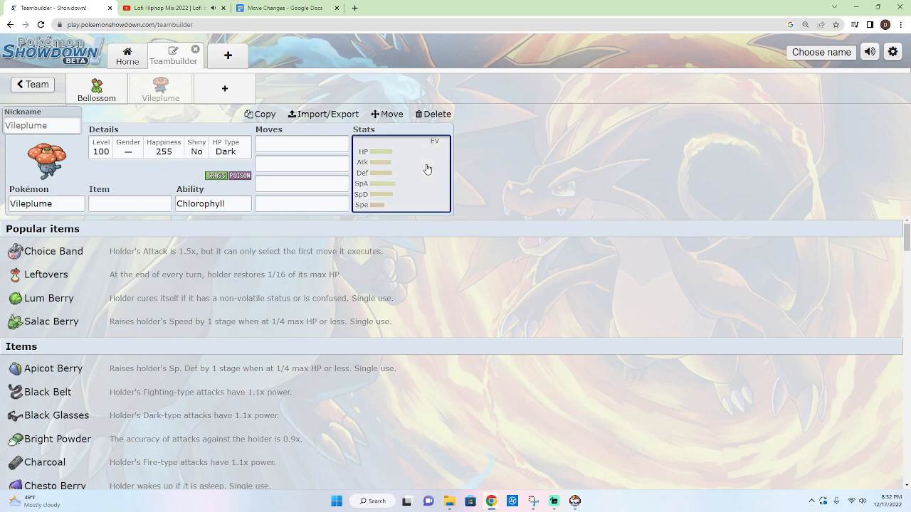
{"action": "left_click", "coordinate": [427, 171]}
Step: Return to the Pokemon Editor and load Vileplume's entry to compare its stats with the Showdown values
{"action": "mouse_move", "coordinate": [576, 501]}
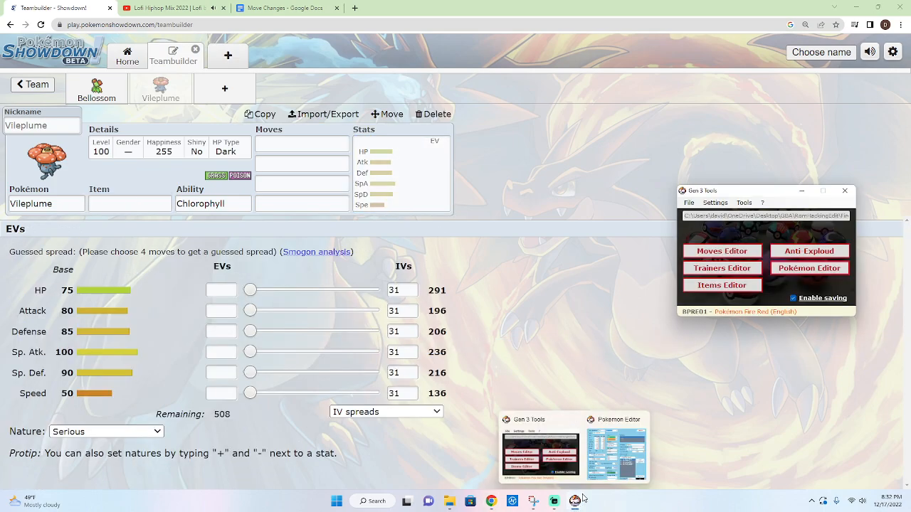
{"action": "left_click", "coordinate": [619, 448]}
{"action": "left_click", "coordinate": [617, 215]}
{"action": "type", "text": "vil"}
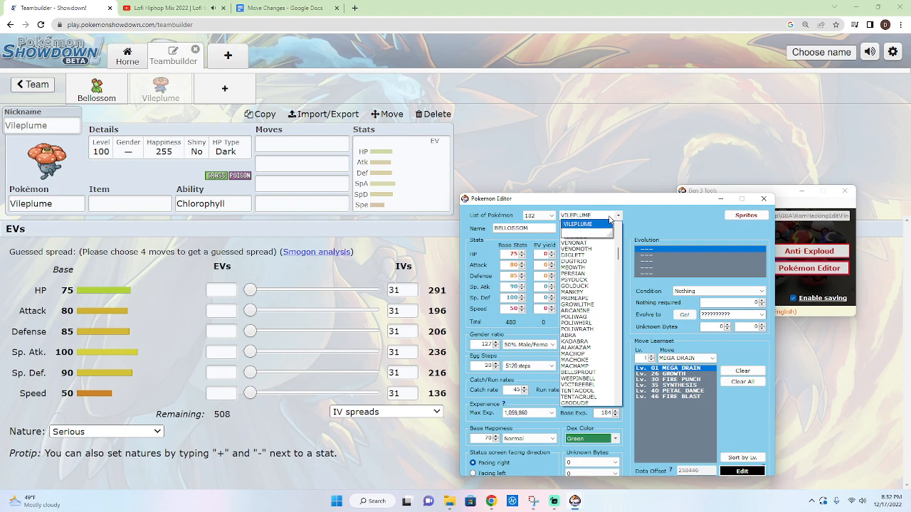
{"action": "key", "text": "Return"}
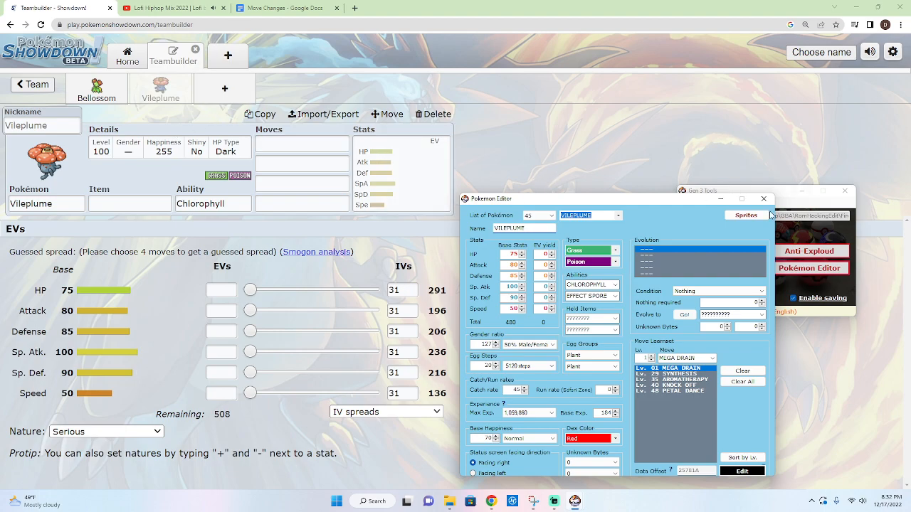
Step: Load Paras's entry and then Parasect's to examine their stats, abilities, evolution and learnsets
{"action": "left_click", "coordinate": [618, 217]}
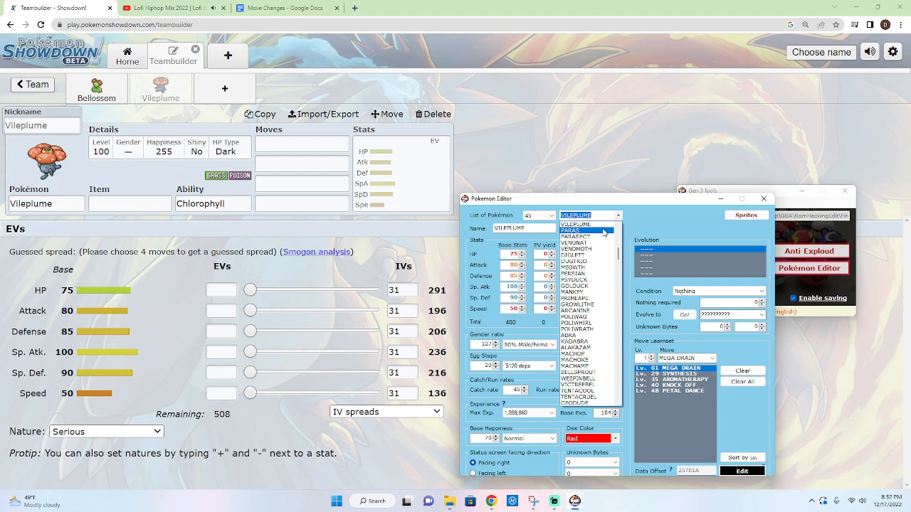
{"action": "left_click", "coordinate": [603, 232]}
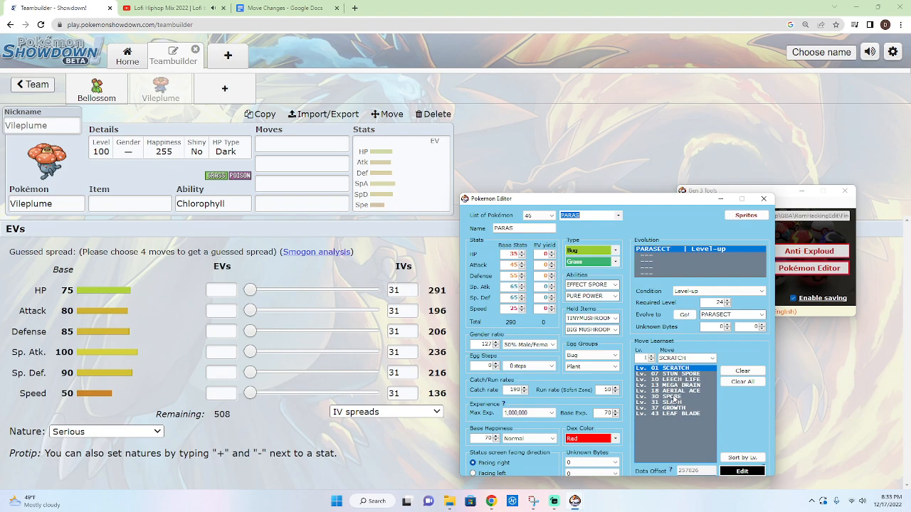
{"action": "left_click", "coordinate": [713, 360]}
{"action": "left_click", "coordinate": [605, 235]}
{"action": "left_click", "coordinate": [611, 215]}
{"action": "left_click", "coordinate": [597, 227]}
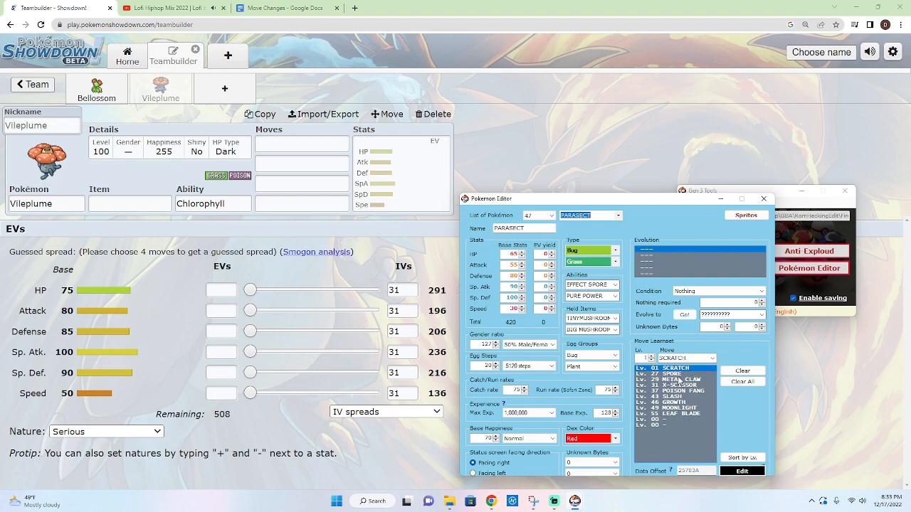
Step: Add Parasect to the Showdown team, show its base stats and return to the Pokemon Editor to compare them
{"action": "left_click", "coordinate": [223, 91]}
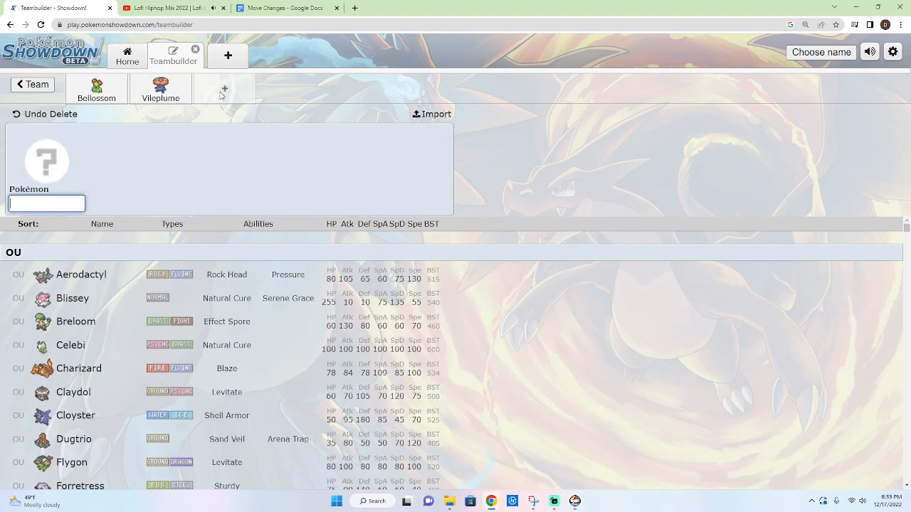
{"action": "type", "text": "para"}
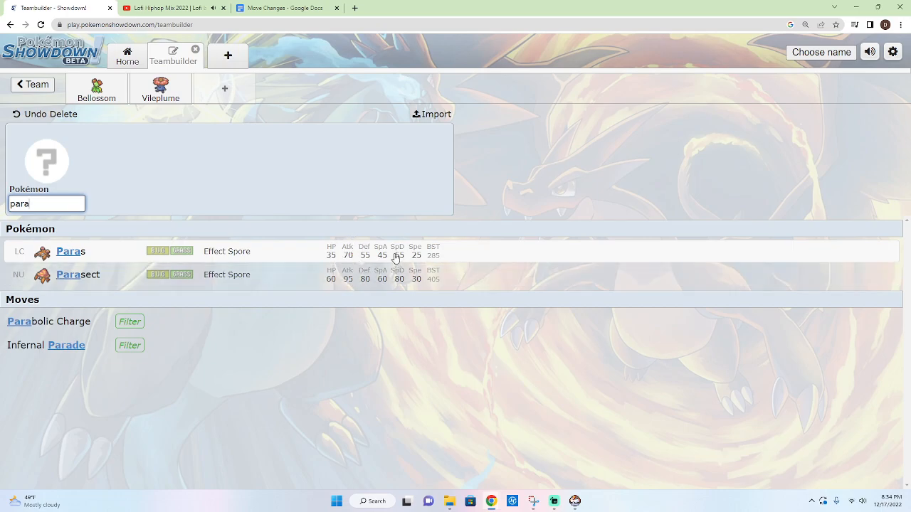
{"action": "left_click", "coordinate": [331, 283]}
{"action": "left_click", "coordinate": [392, 183]}
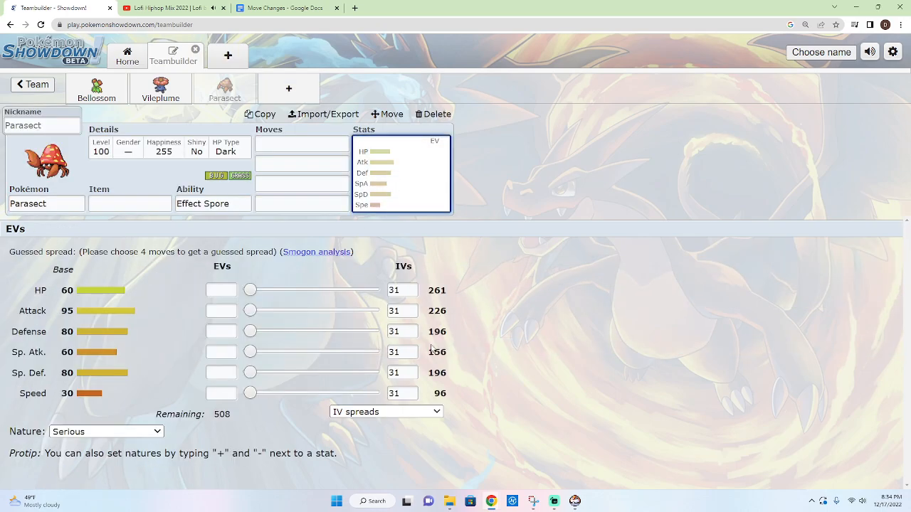
{"action": "left_click", "coordinate": [575, 501]}
{"action": "left_click", "coordinate": [602, 476]}
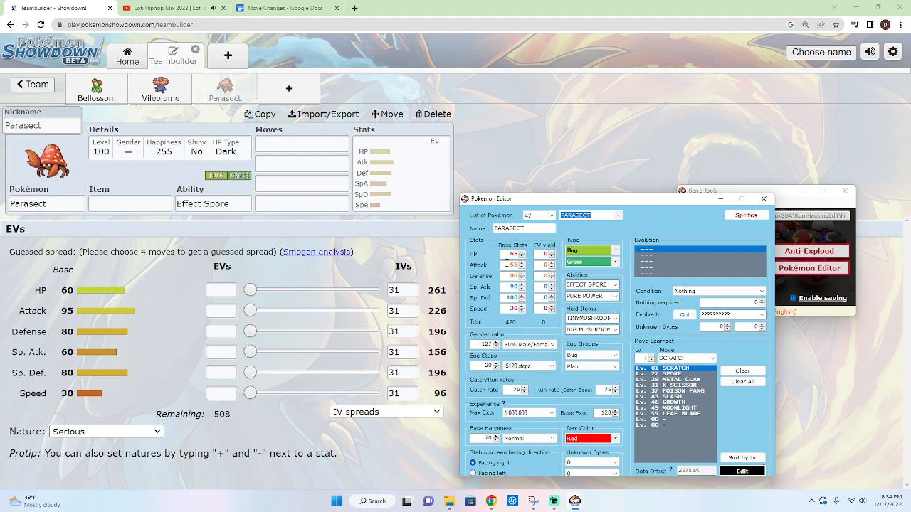
Step: Load Venonat's entry and set the level at which it learns Acid to 6
{"action": "left_click", "coordinate": [619, 216]}
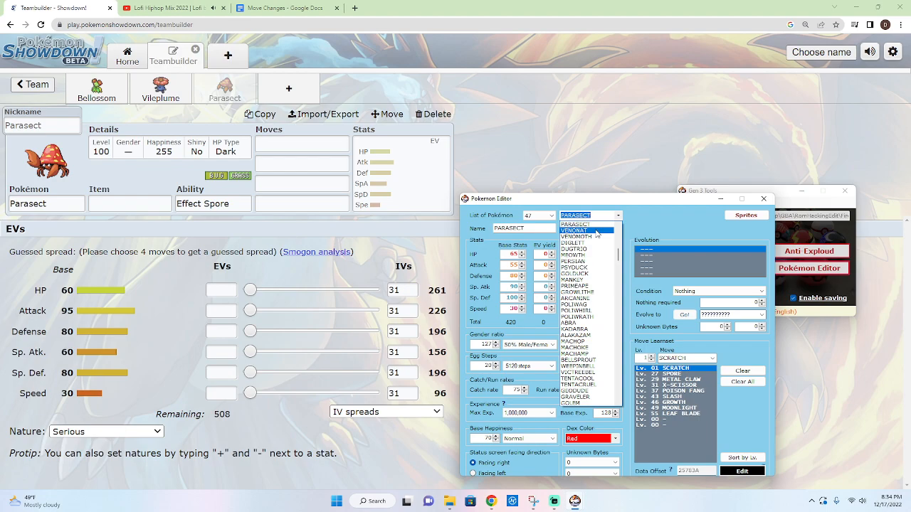
{"action": "left_click", "coordinate": [597, 231]}
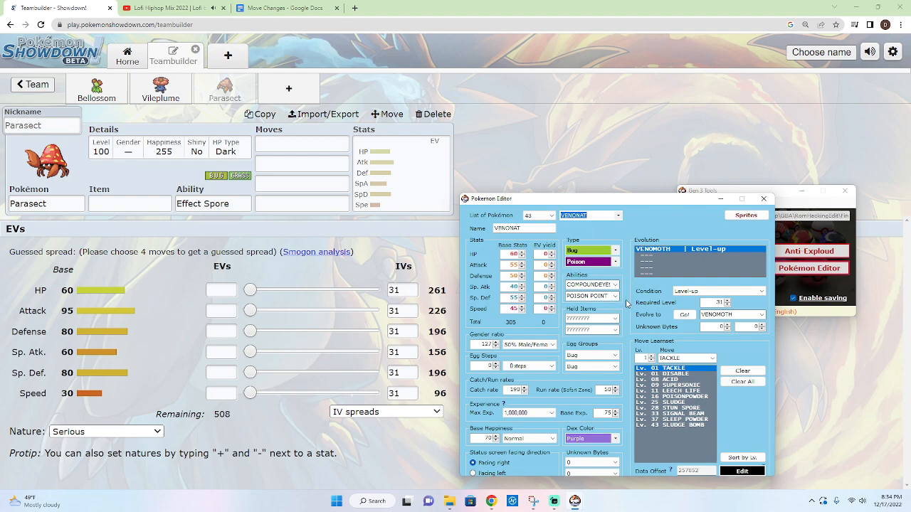
{"action": "left_click", "coordinate": [673, 380]}
{"action": "left_click", "coordinate": [652, 361]}
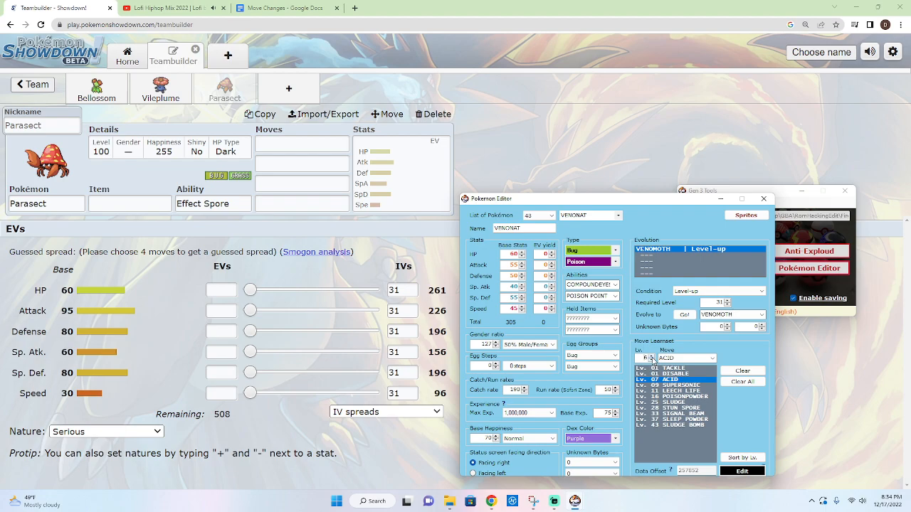
{"action": "left_click", "coordinate": [675, 385]}
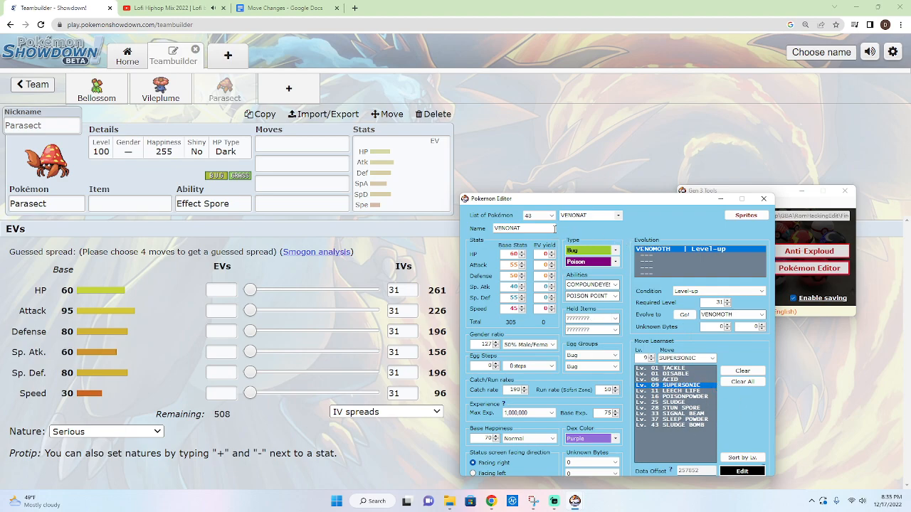
Step: Load Venomoth's entry, then add Venomoth to the Showdown team and show its base stats to compare them with the Pokemon Editor
{"action": "left_click", "coordinate": [618, 215]}
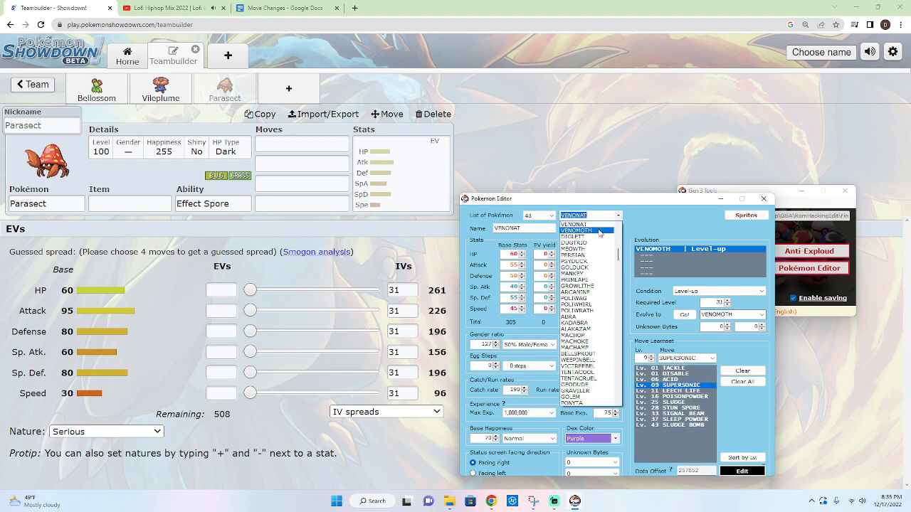
{"action": "left_click", "coordinate": [599, 232]}
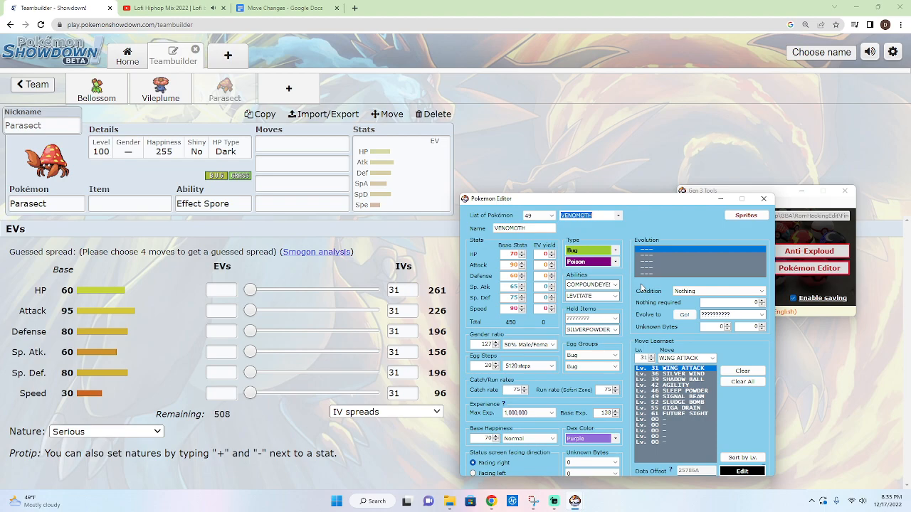
{"action": "left_click", "coordinate": [296, 88]}
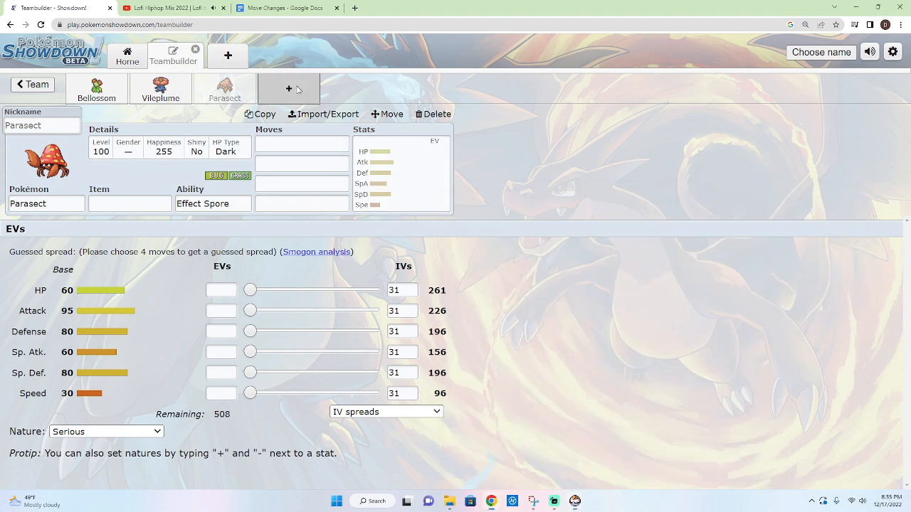
{"action": "type", "text": "veom"}
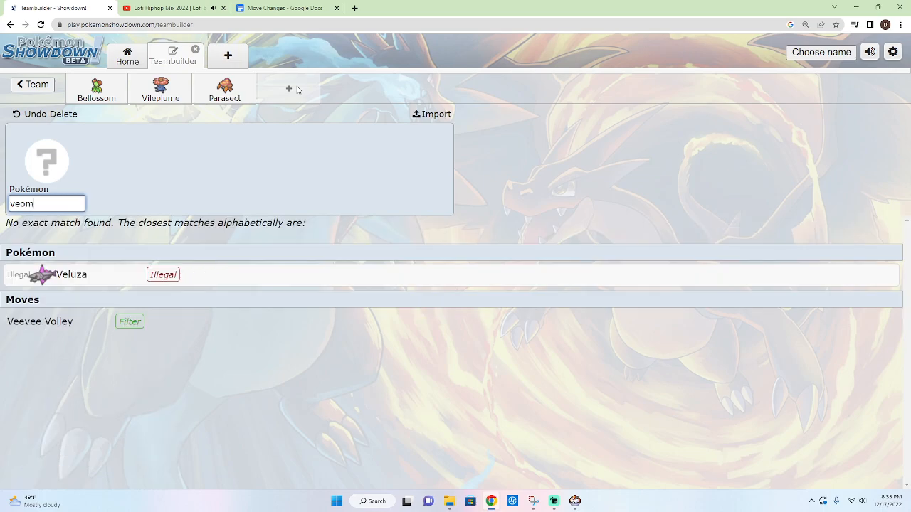
{"action": "key", "text": "BackSpace"}
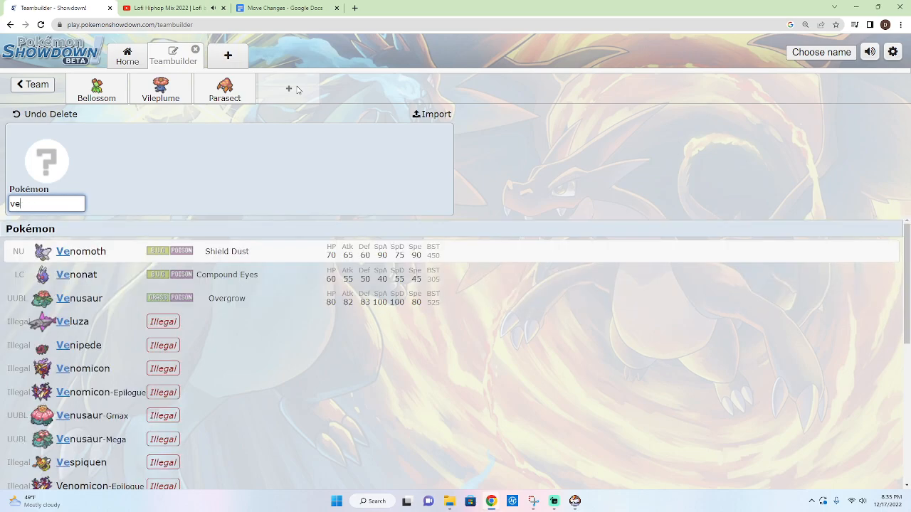
{"action": "left_click", "coordinate": [261, 256]}
{"action": "left_click", "coordinate": [420, 169]}
{"action": "mouse_move", "coordinate": [576, 501]}
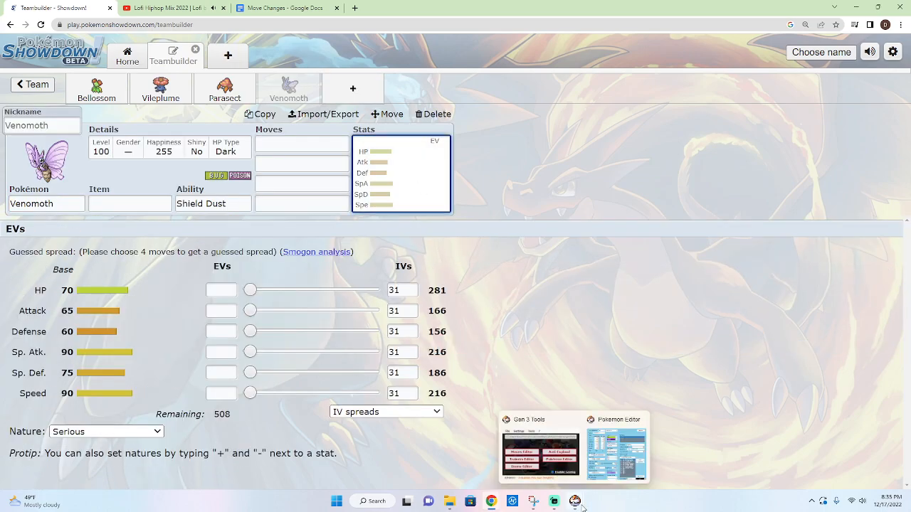
{"action": "left_click", "coordinate": [616, 449]}
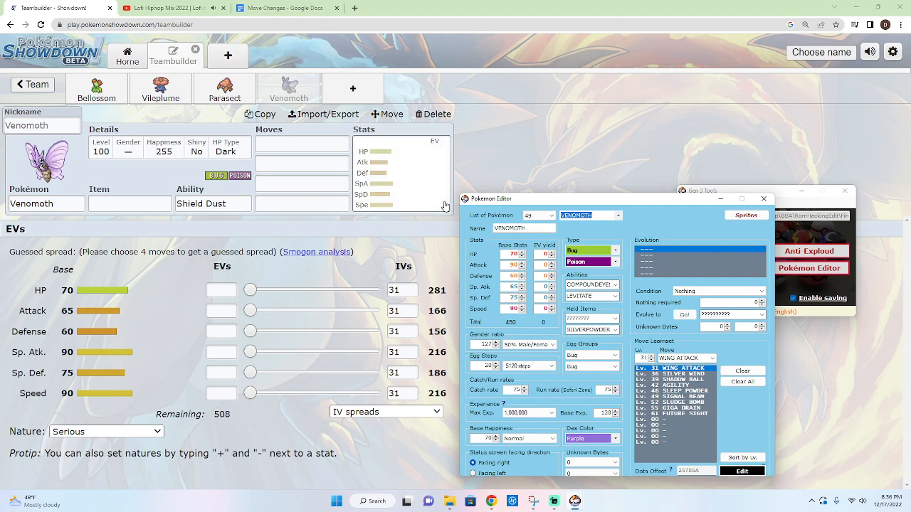
Step: Load Diglett's entry and then Dugtrio's to examine their stats, abilities, evolution and learnsets
{"action": "left_click", "coordinate": [617, 216]}
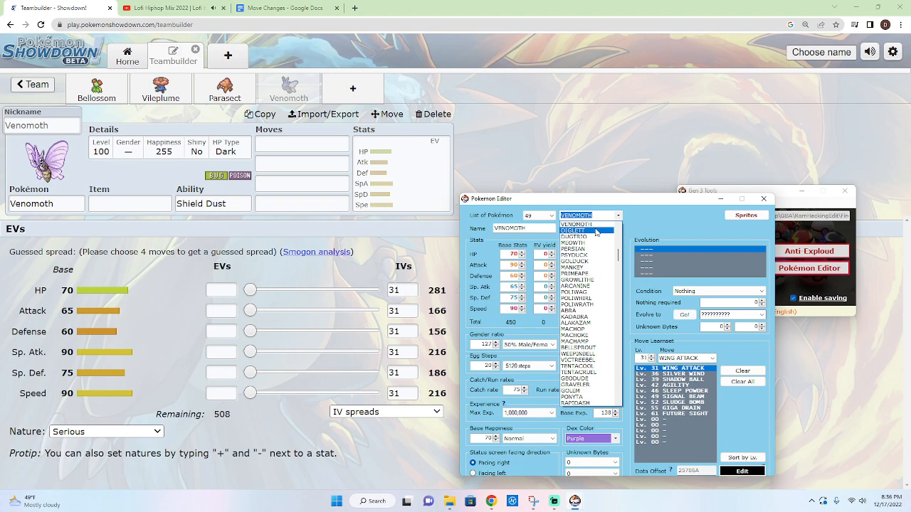
{"action": "left_click", "coordinate": [597, 232]}
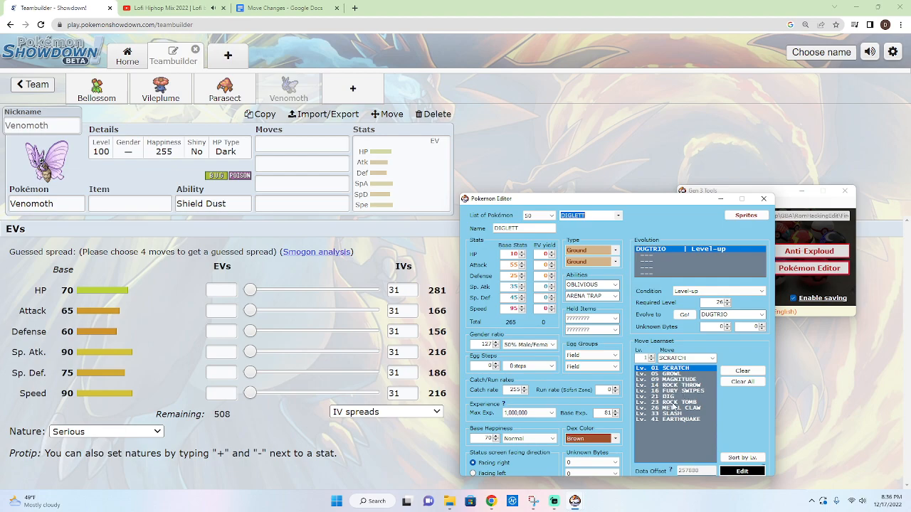
{"action": "left_click", "coordinate": [618, 216]}
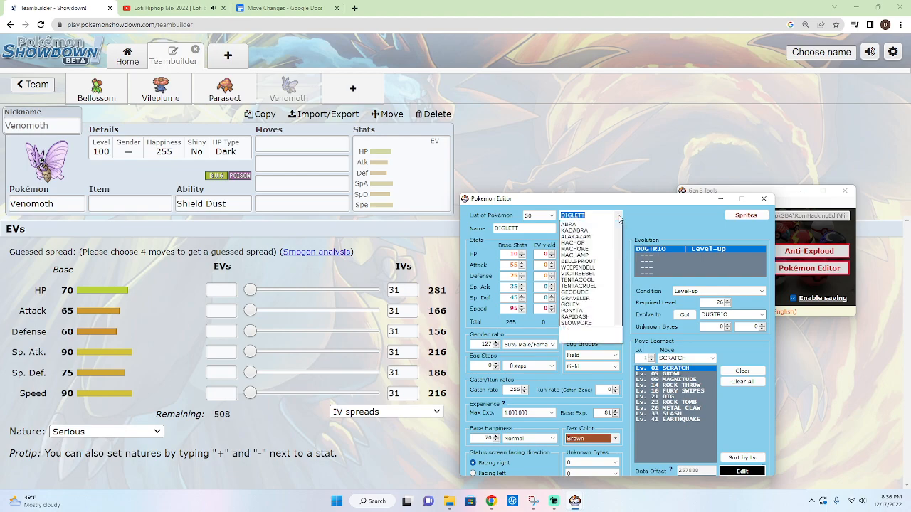
{"action": "left_click", "coordinate": [591, 231]}
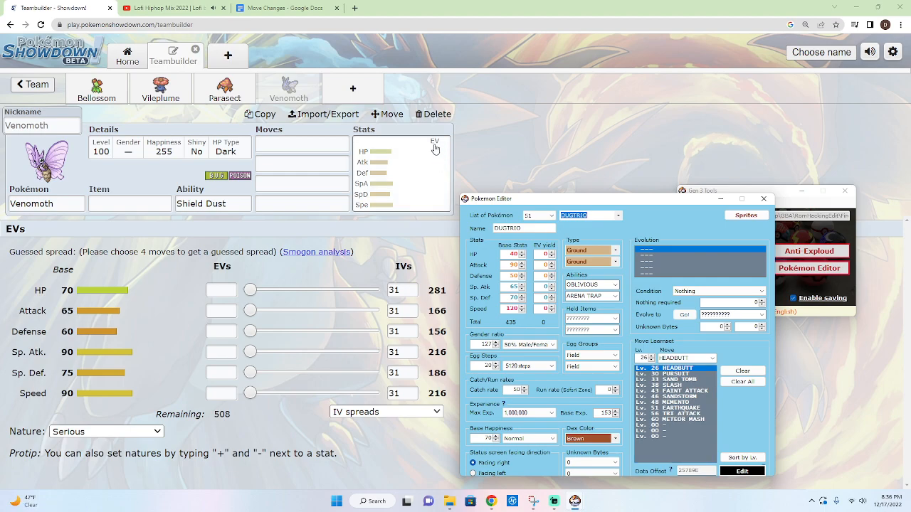
Step: Add Dugtrio to the Showdown team, show its base stats and return to the Pokemon Editor to compare them
{"action": "left_click", "coordinate": [362, 102]}
{"action": "left_click", "coordinate": [363, 102]}
{"action": "type", "text": "dugrt"}
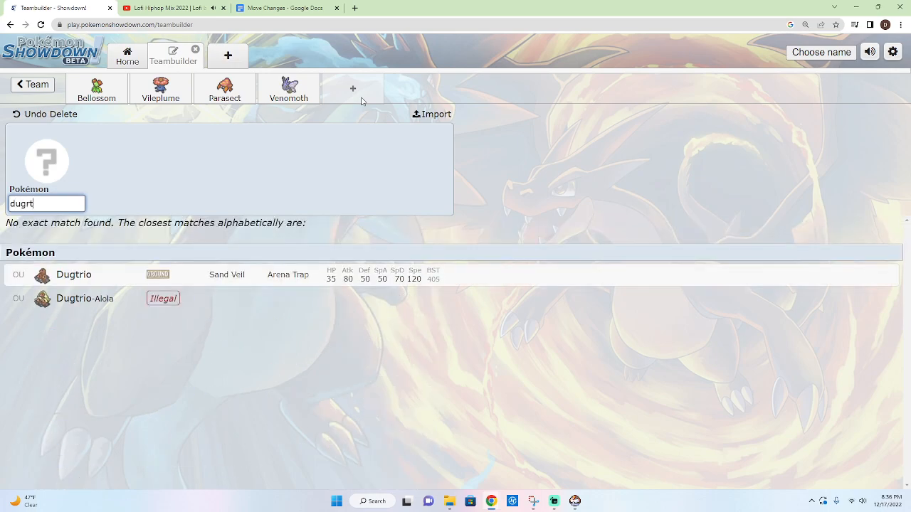
{"action": "left_click", "coordinate": [407, 282]}
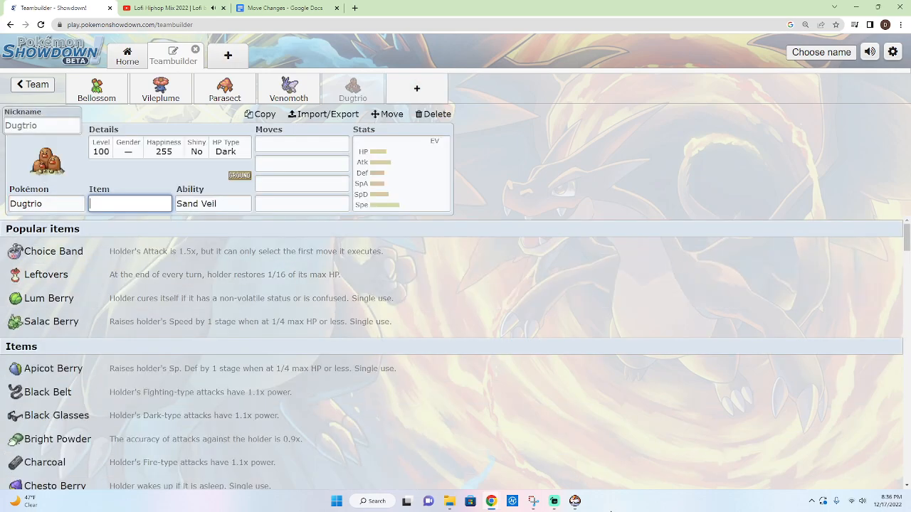
{"action": "left_click", "coordinate": [406, 184]}
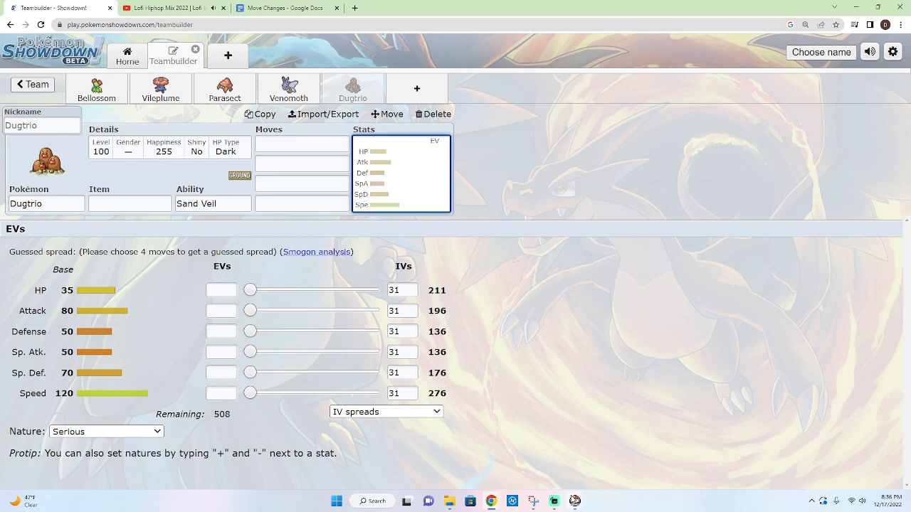
{"action": "mouse_move", "coordinate": [575, 501]}
{"action": "left_click", "coordinate": [602, 466]}
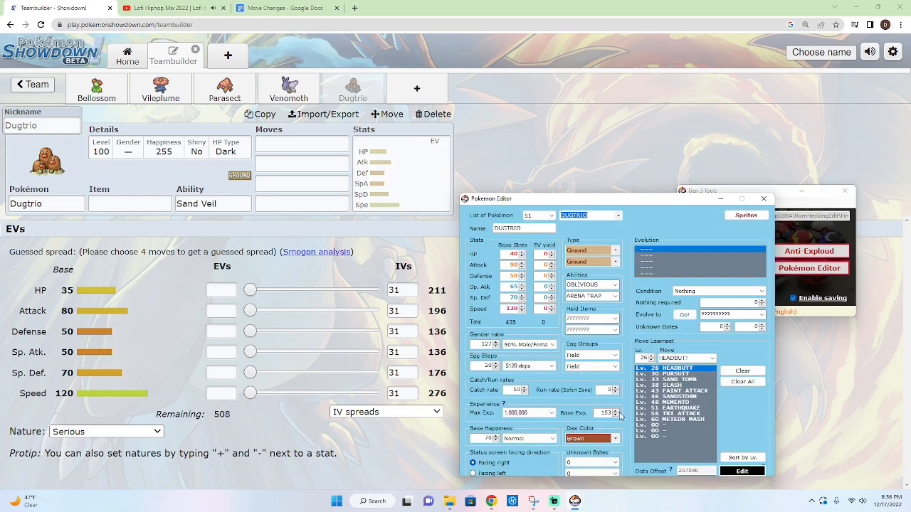